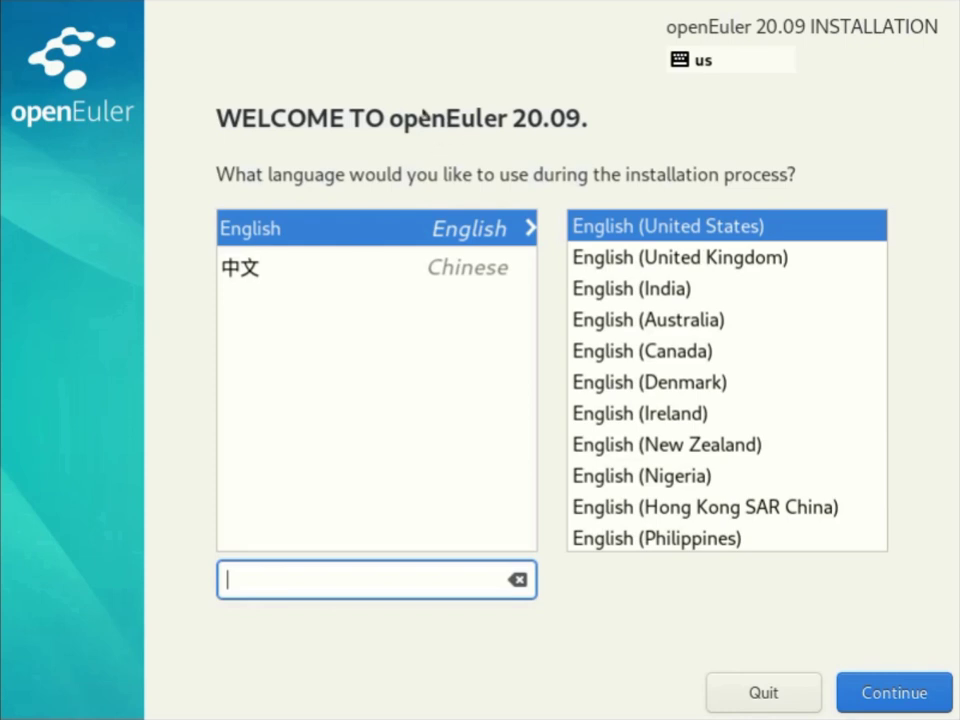
Keep English selected as the installation language on the Welcome screen.
{"action": "left_click", "coordinate": [274, 238]}
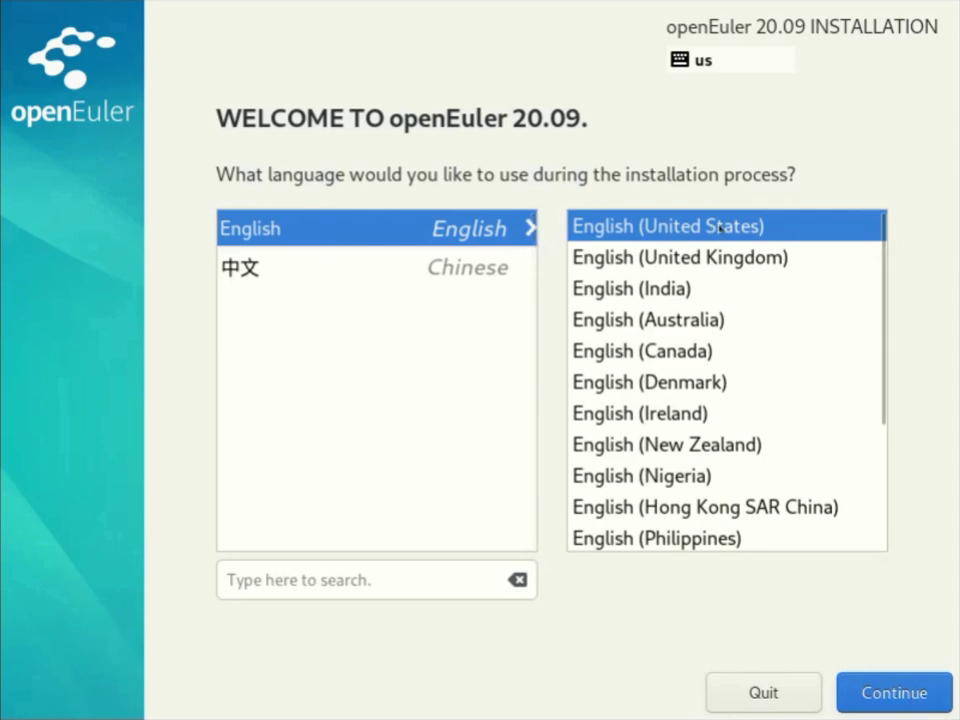
Test and clear the language search, choose English, and continue to the Installation Summary.
{"action": "left_click", "coordinate": [381, 575]}
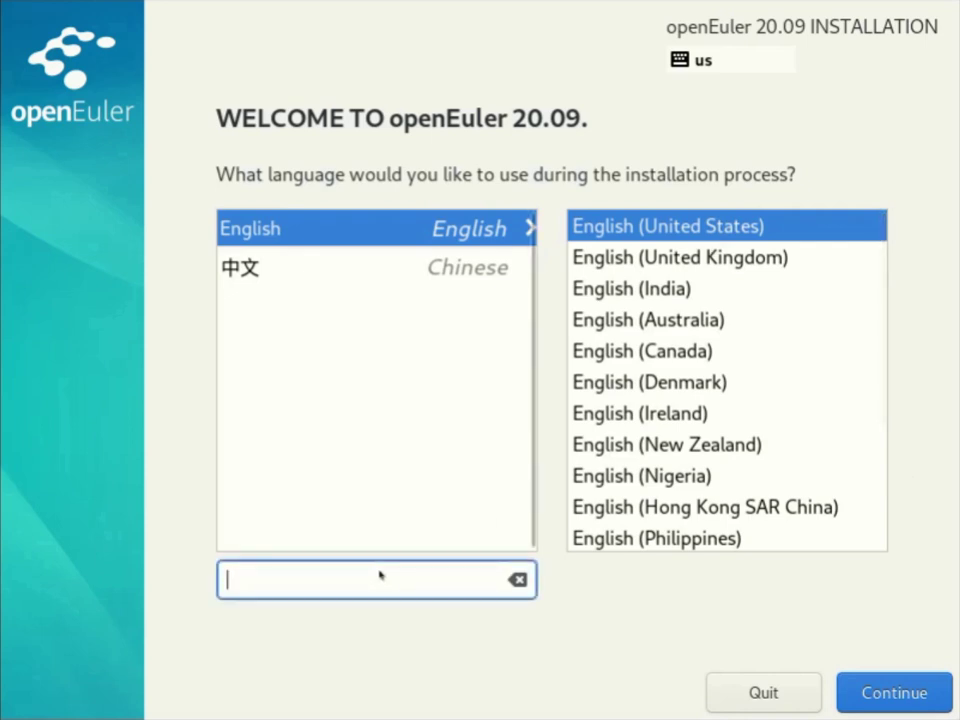
{"action": "type", "text": "@#"}
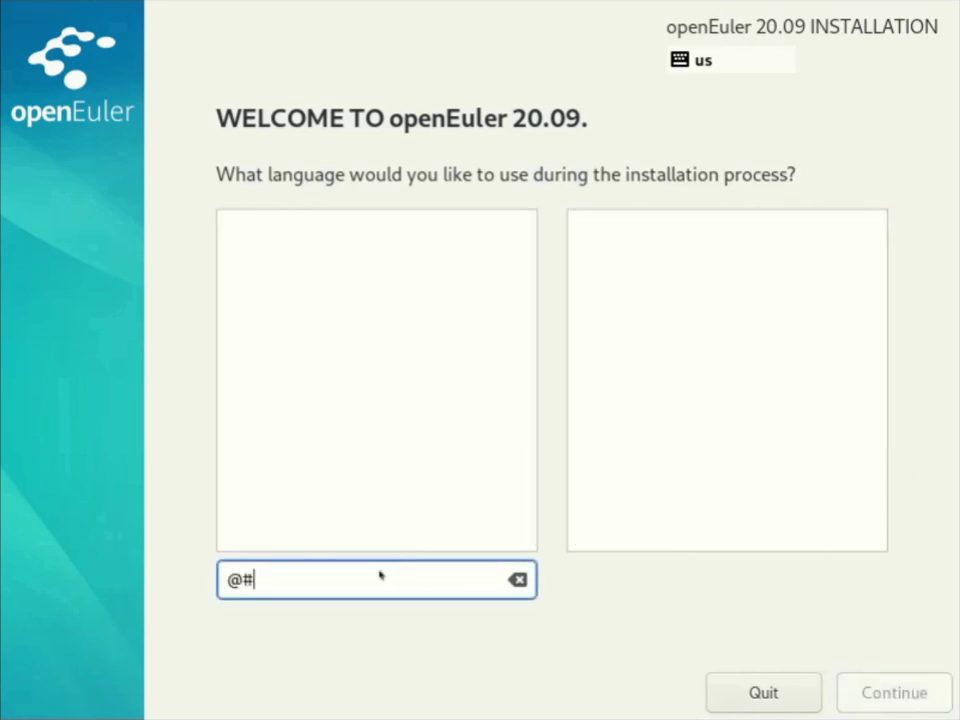
{"action": "key", "text": "BackSpace"}
{"action": "key", "text": "BackSpace"}
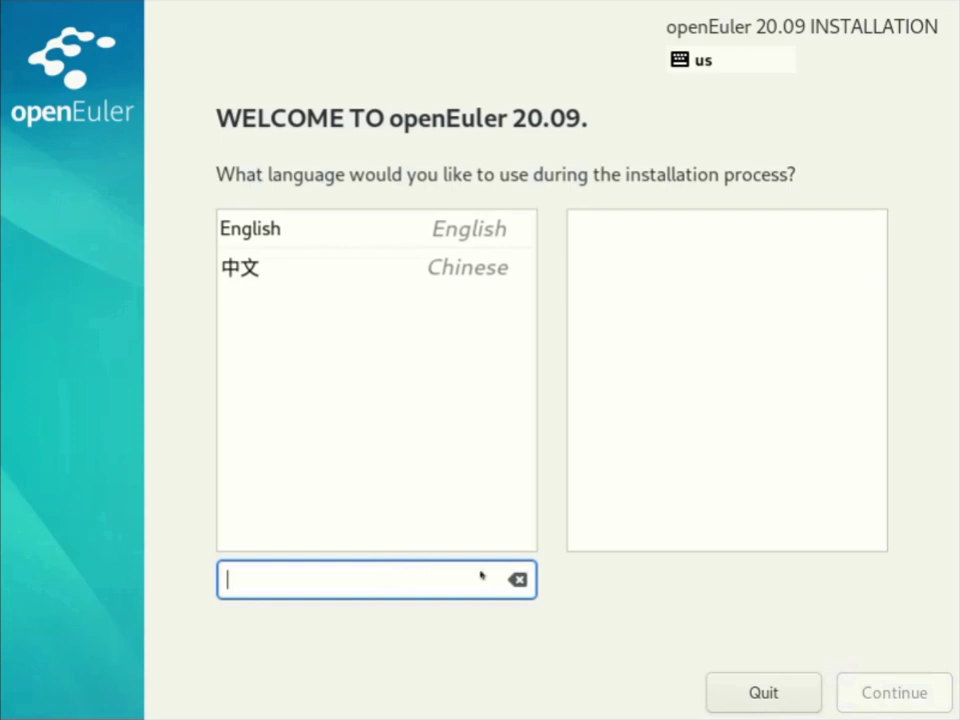
{"action": "left_click", "coordinate": [377, 227]}
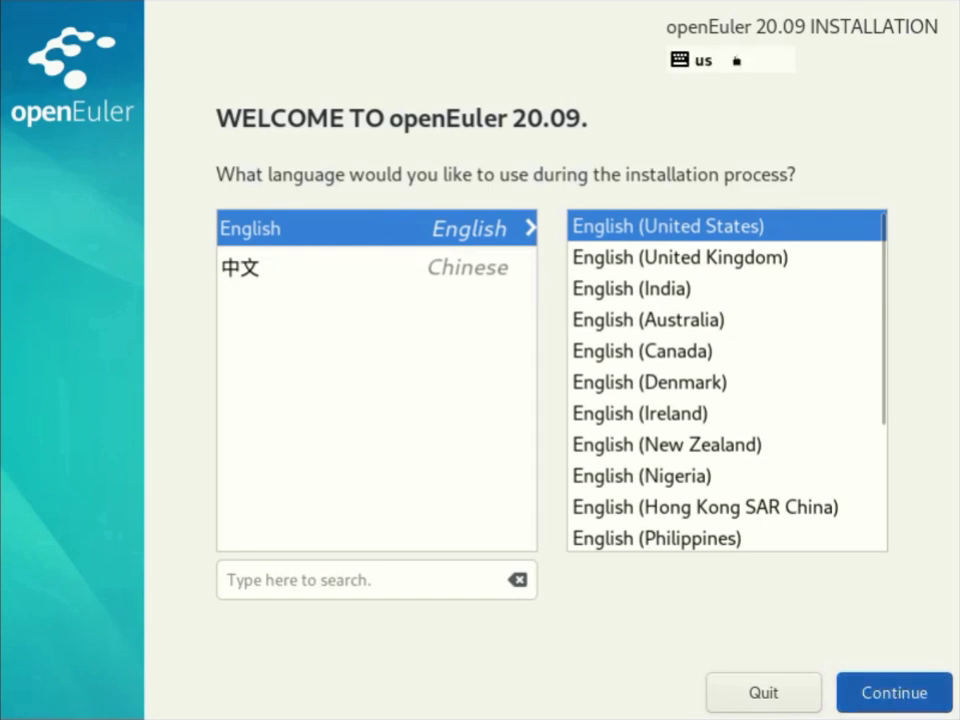
{"action": "key", "text": "Return"}
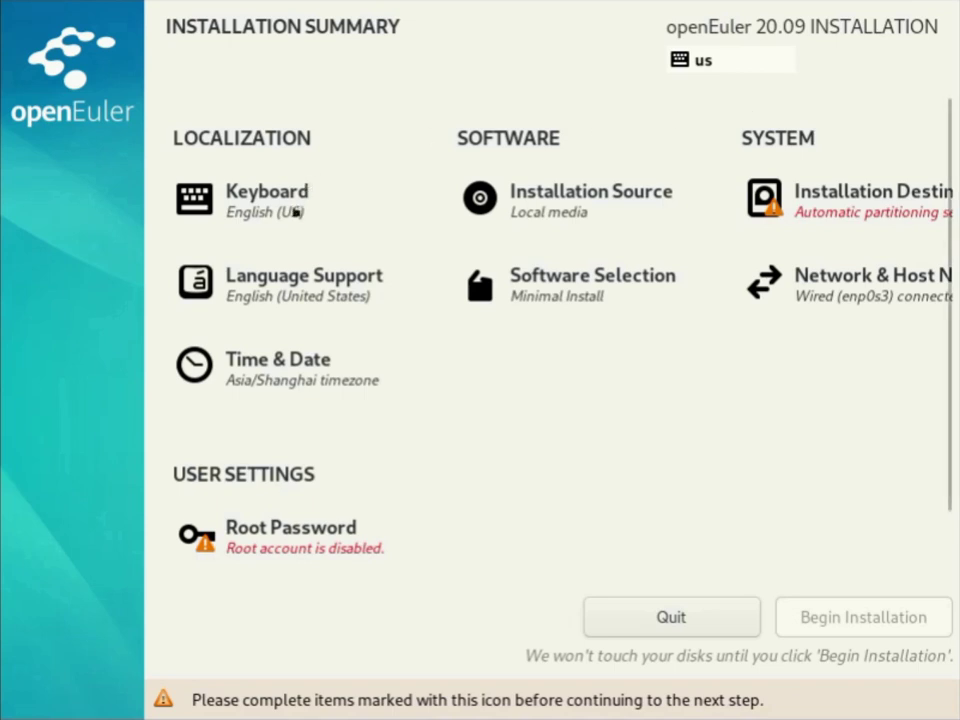
{"action": "left_click", "coordinate": [293, 215]}
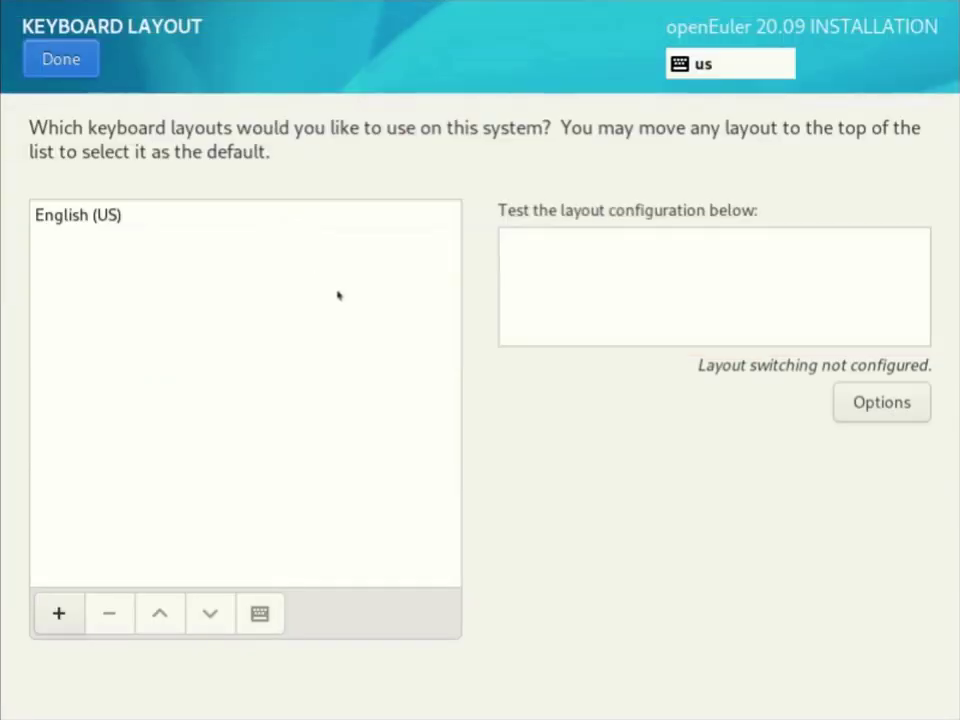
{"action": "left_click", "coordinate": [108, 215]}
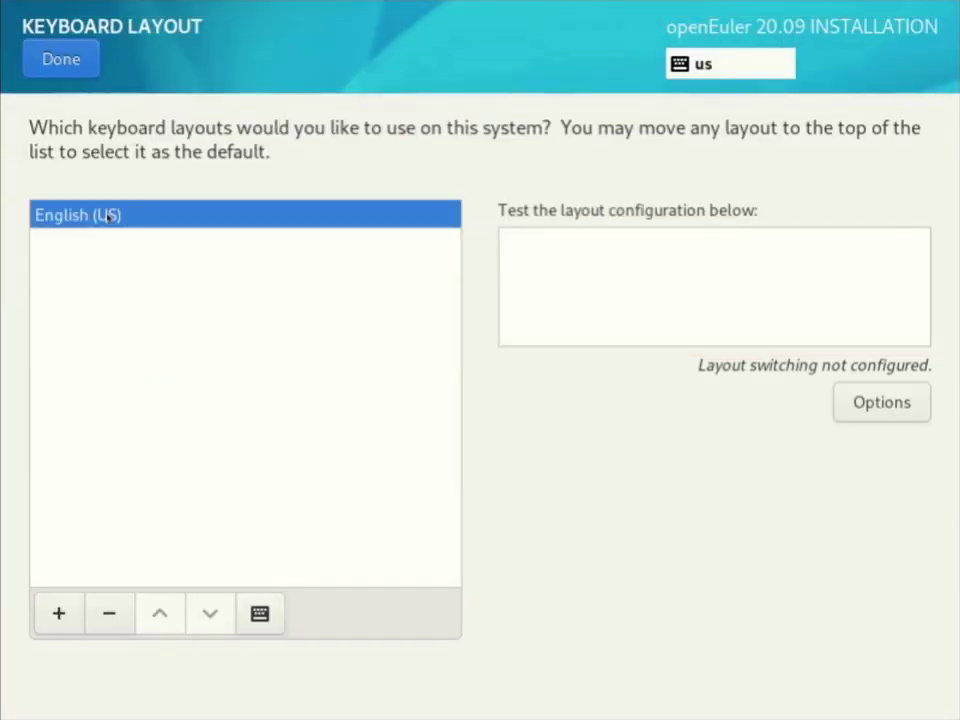
{"action": "left_click", "coordinate": [62, 615]}
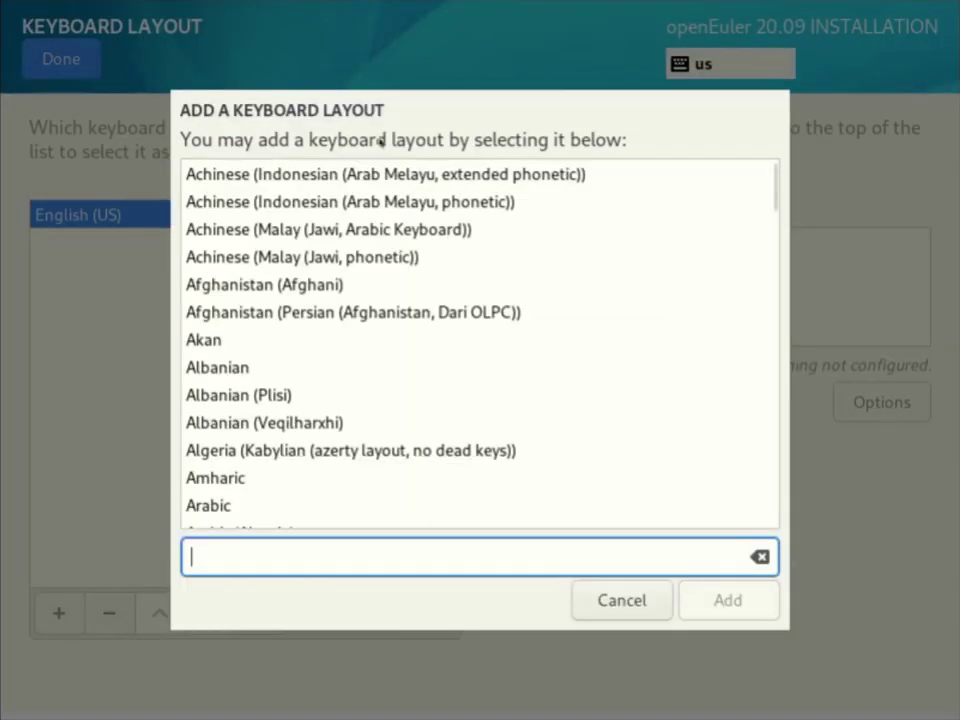
{"action": "left_click", "coordinate": [640, 599]}
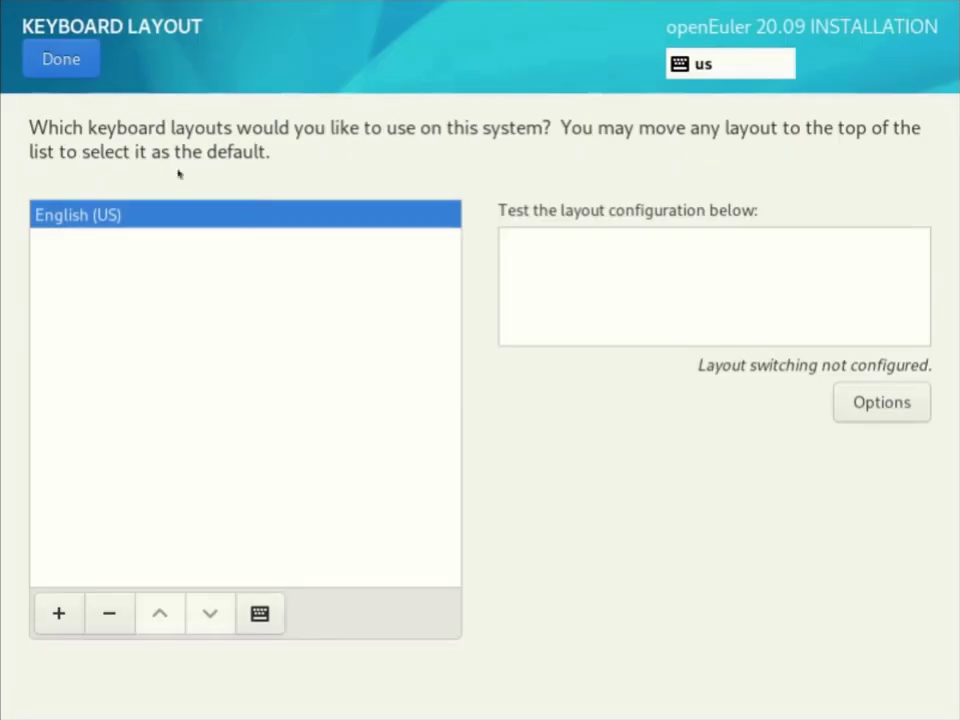
{"action": "left_click", "coordinate": [62, 59]}
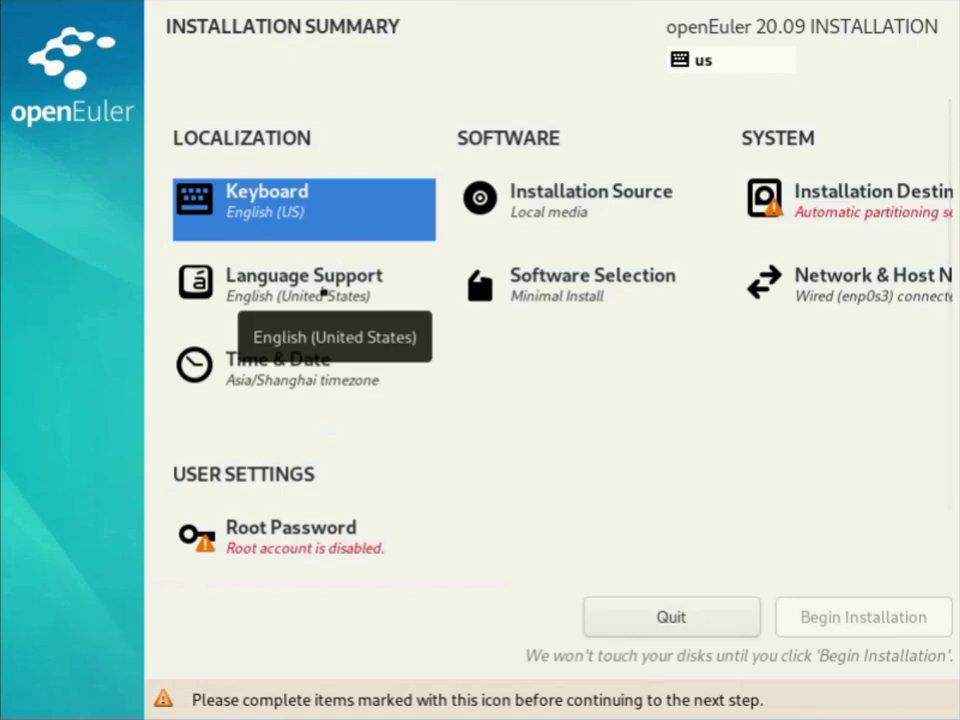
{"action": "left_click", "coordinate": [325, 293]}
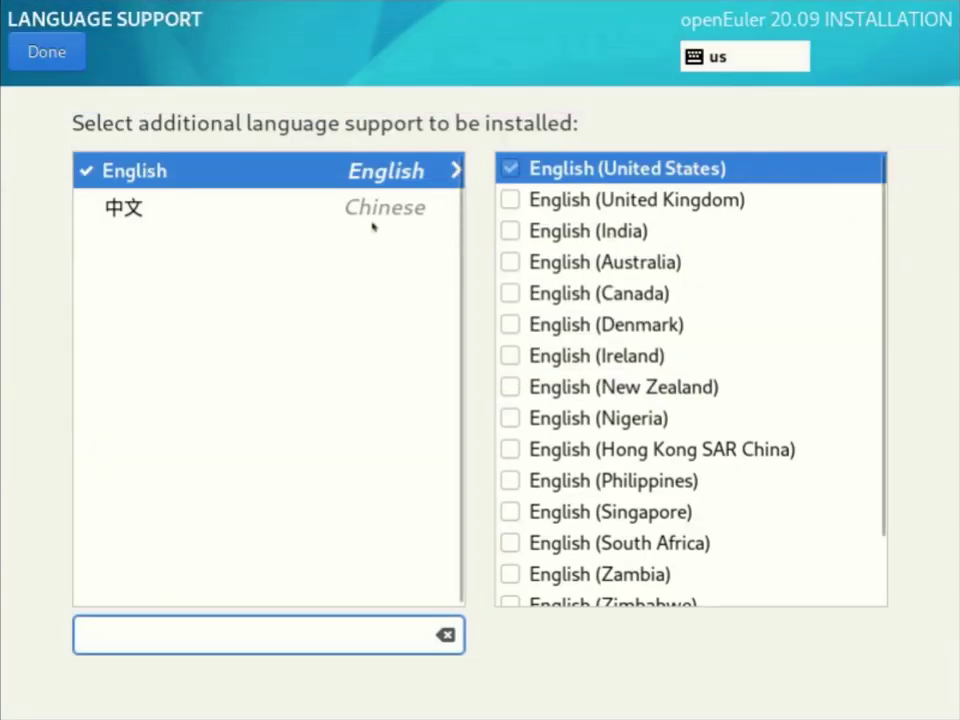
{"action": "left_click", "coordinate": [46, 52]}
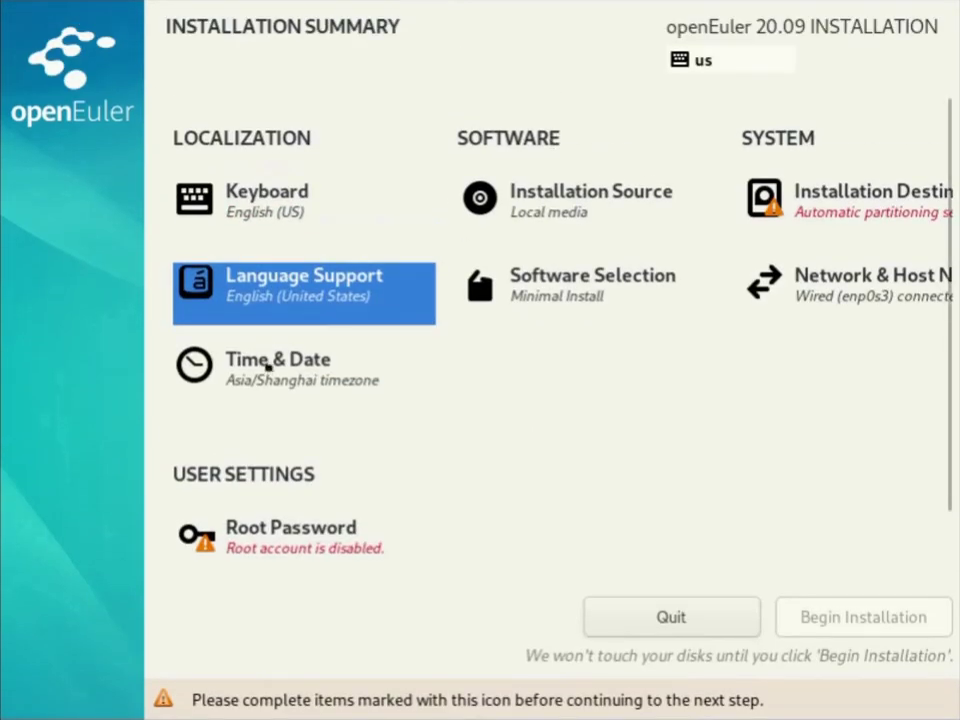
Set the time zone to Asia/Kolkata, keep network time on, and return to the summary.
{"action": "left_click", "coordinate": [268, 370]}
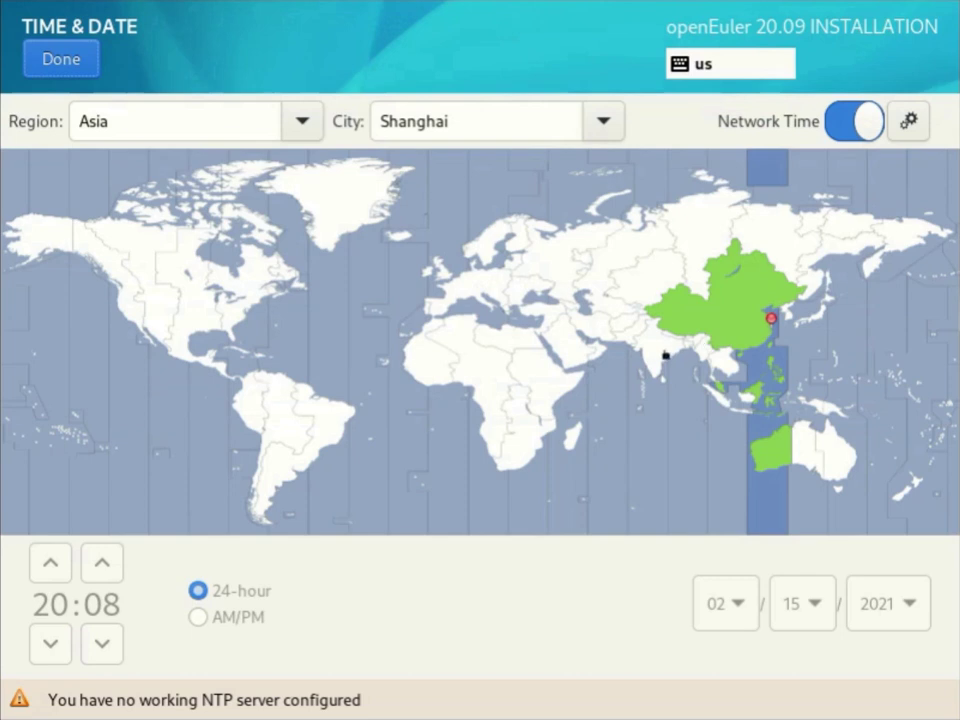
{"action": "left_click", "coordinate": [667, 352]}
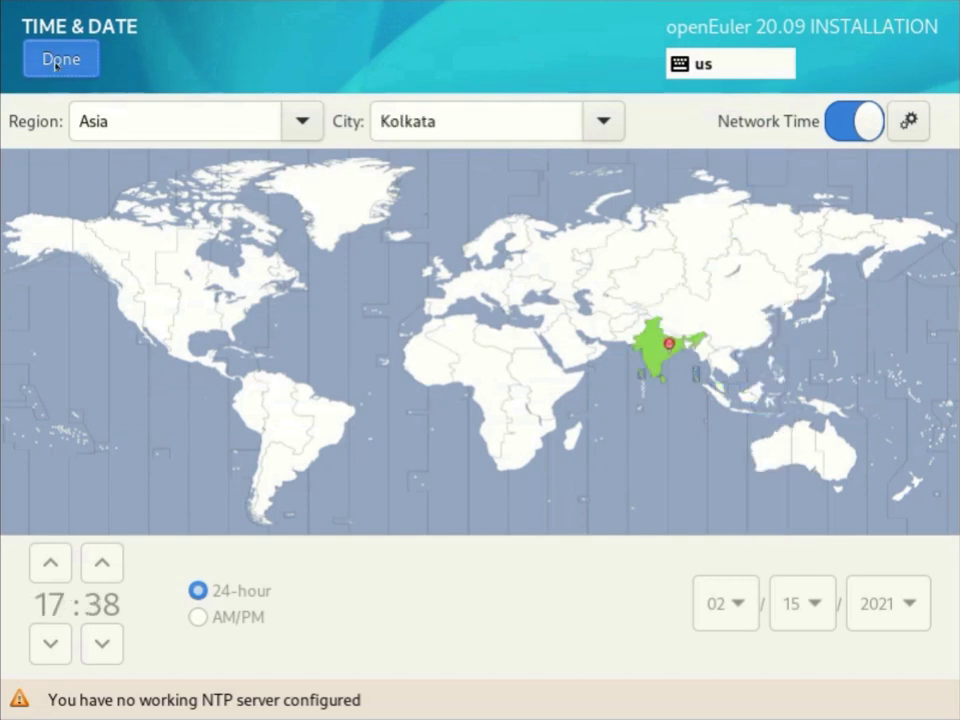
{"action": "left_click", "coordinate": [857, 130]}
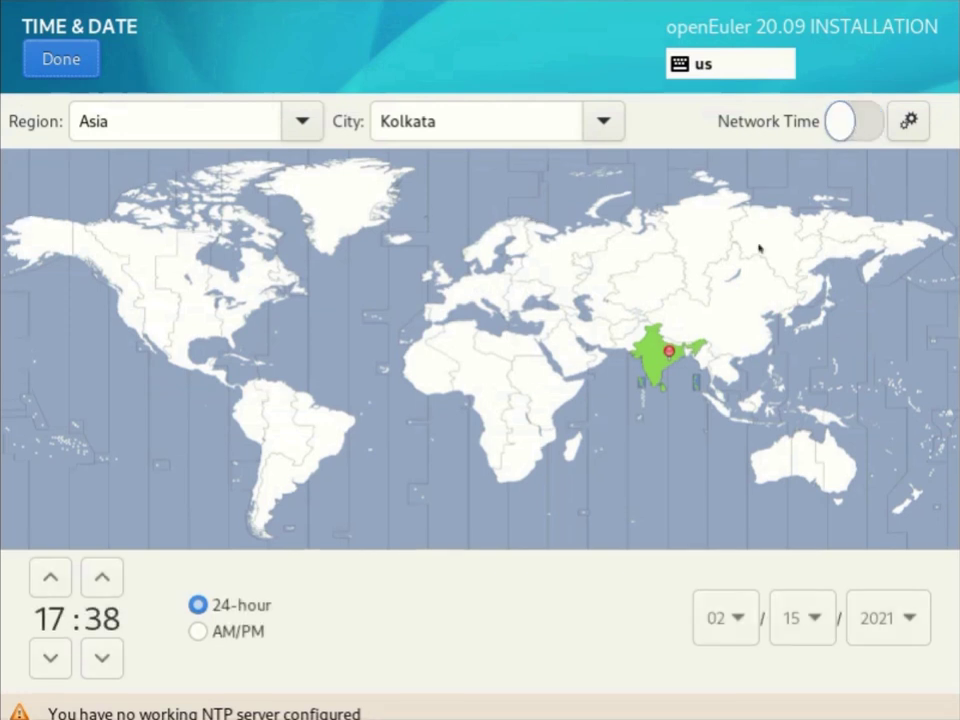
{"action": "left_click", "coordinate": [57, 615]}
{"action": "left_click", "coordinate": [62, 677]}
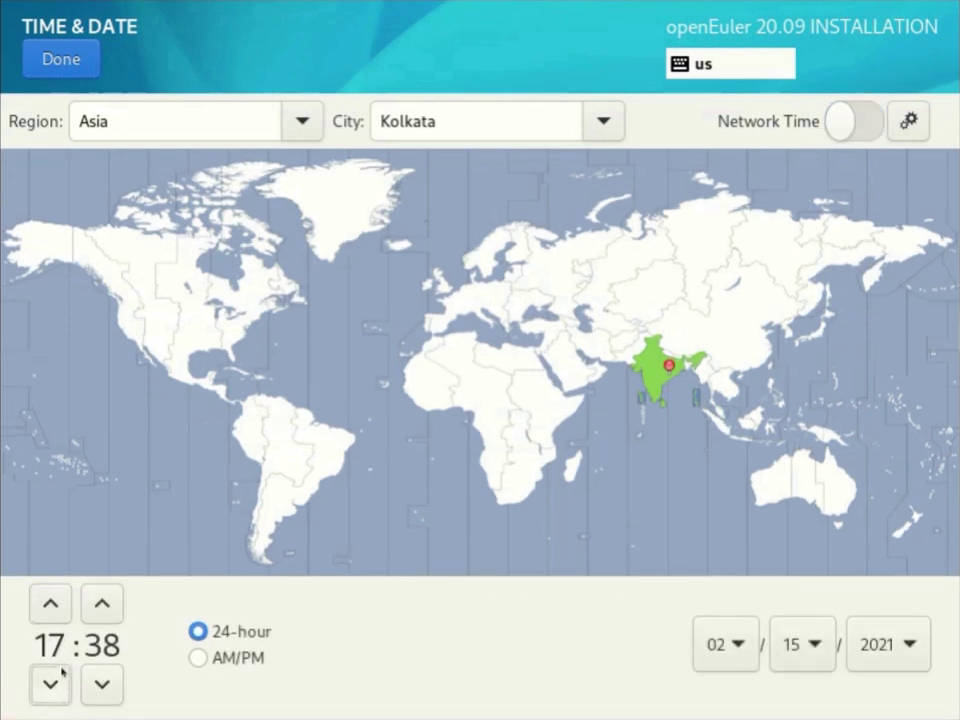
{"action": "left_click", "coordinate": [861, 120]}
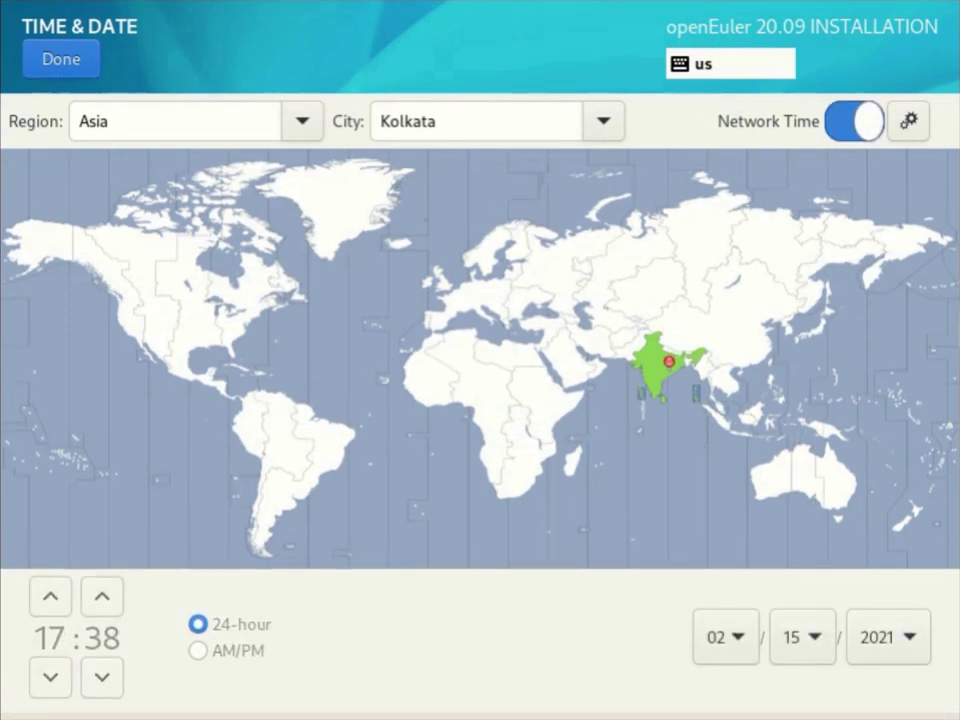
{"action": "left_click", "coordinate": [62, 60]}
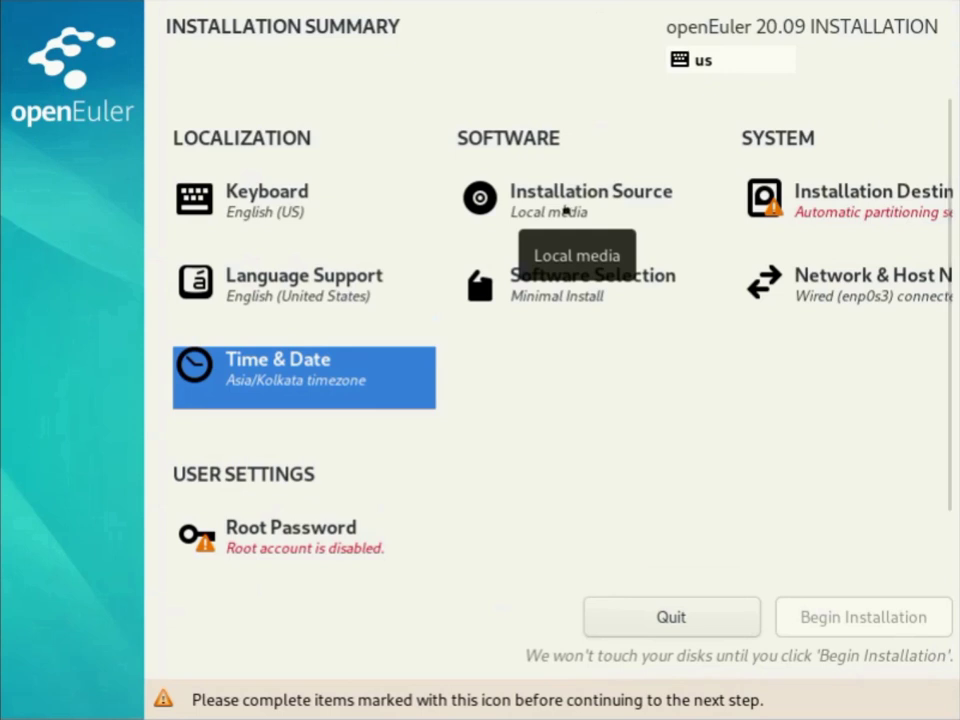
{"action": "left_click", "coordinate": [565, 210]}
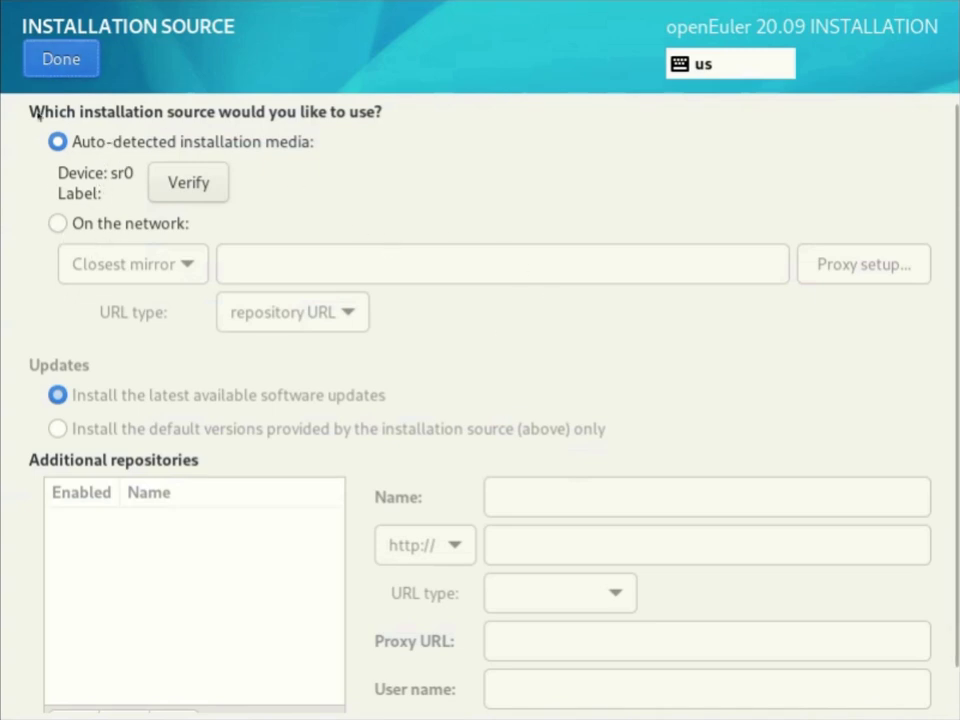
{"action": "left_click", "coordinate": [59, 62]}
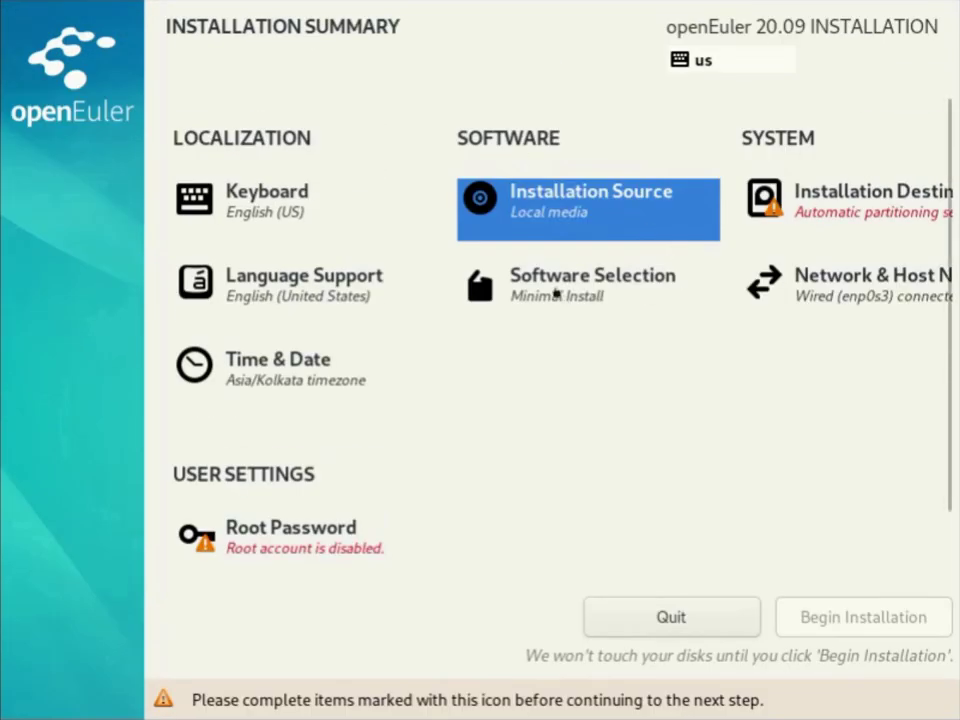
Try Server, Virtualization Host and Minimal Install environments, then tick the Standard add-on.
{"action": "left_click", "coordinate": [556, 292]}
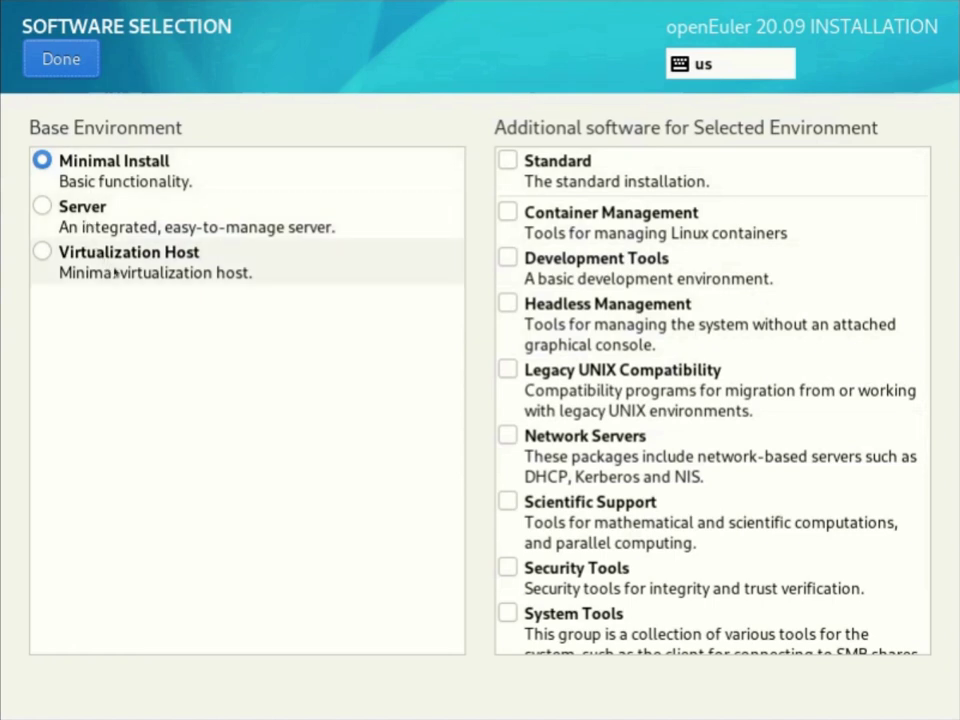
{"action": "left_click", "coordinate": [109, 211]}
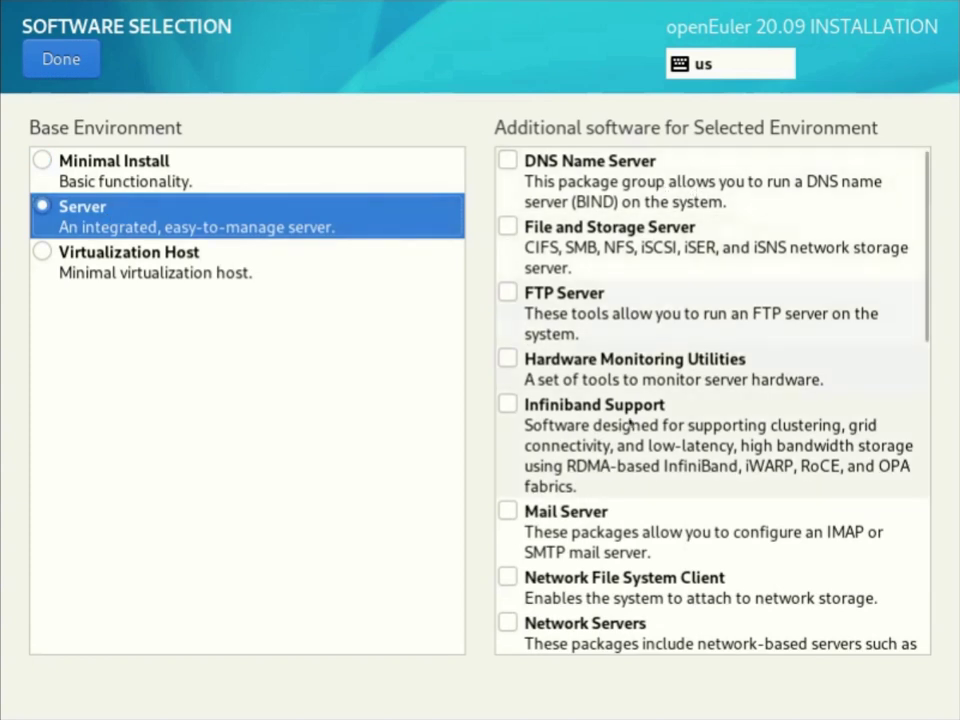
{"action": "left_click", "coordinate": [285, 264]}
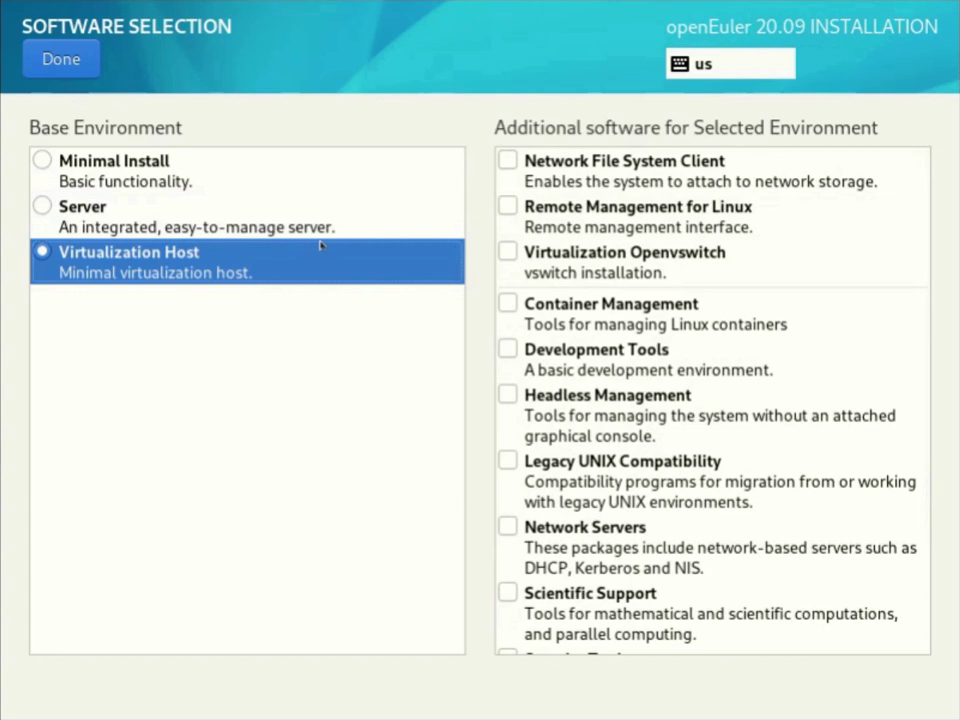
{"action": "left_click", "coordinate": [238, 182]}
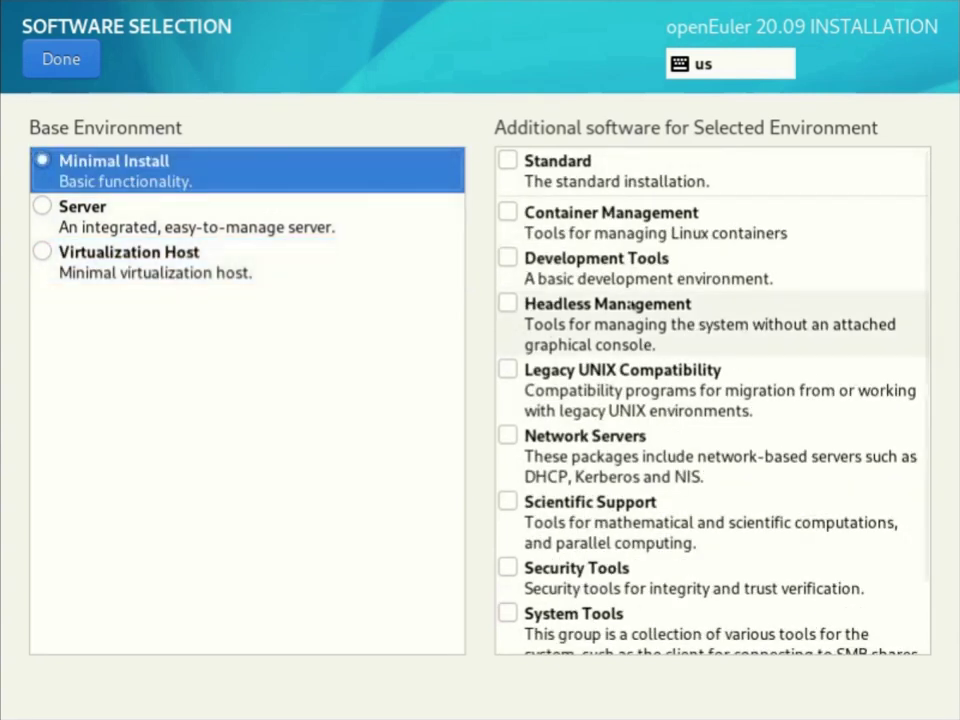
{"action": "left_click", "coordinate": [520, 167]}
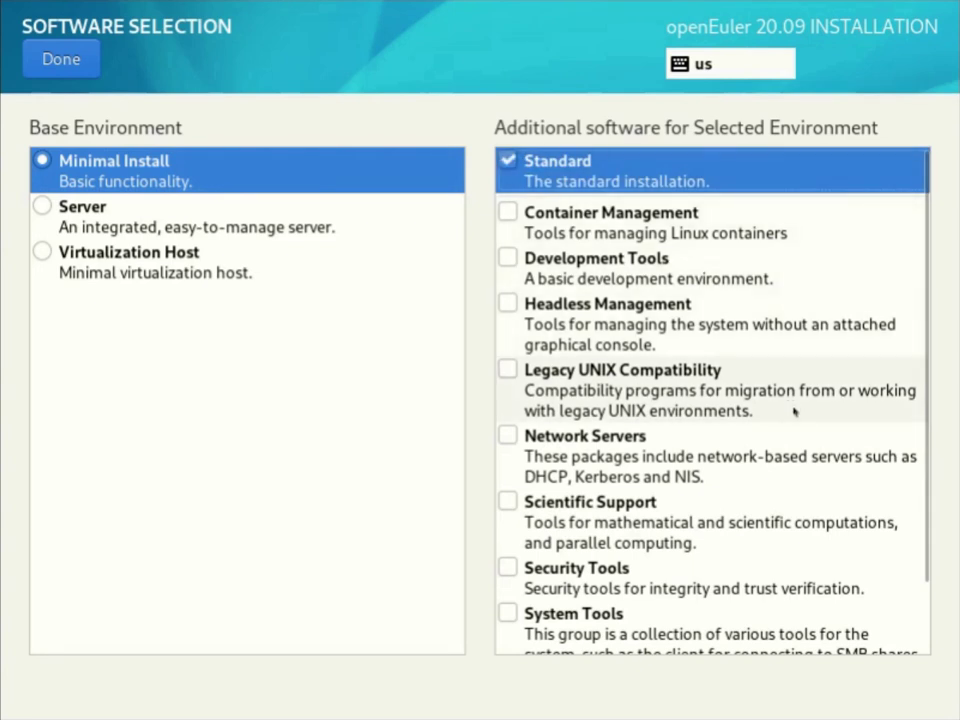
{"action": "scroll", "coordinate": [789, 412], "scroll_direction": "down", "scroll_amount": 3}
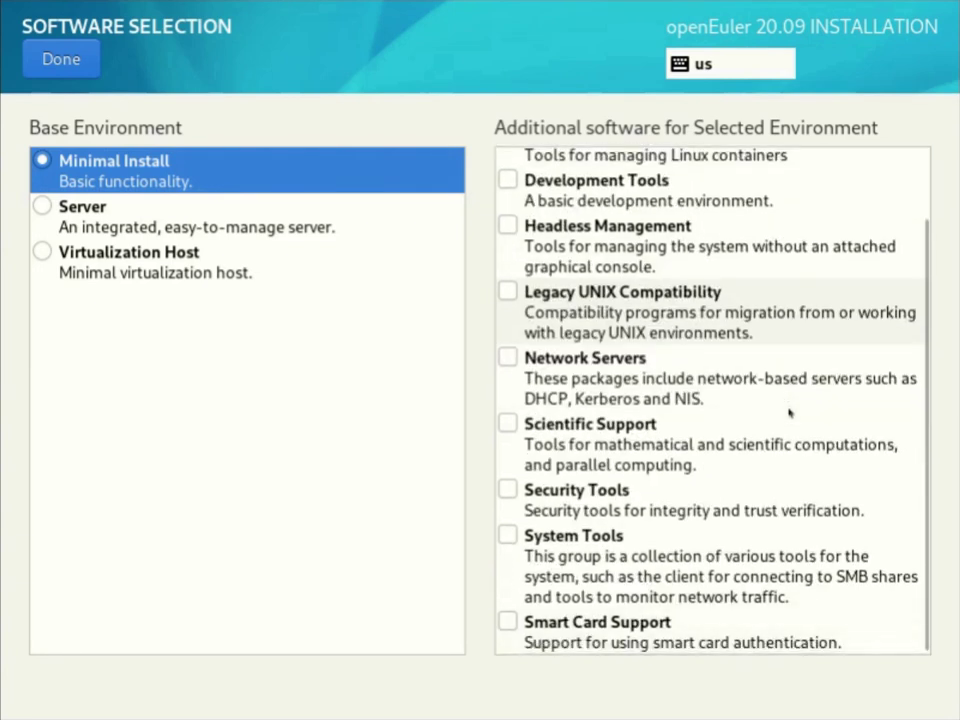
{"action": "scroll", "coordinate": [789, 412], "scroll_direction": "up", "scroll_amount": 3}
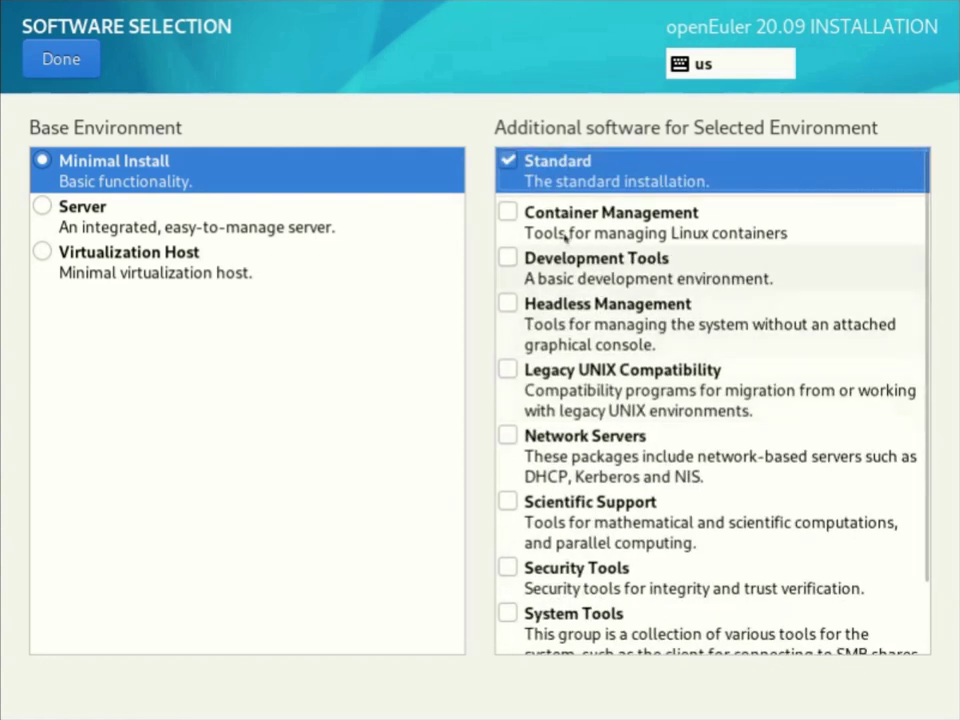
Settle on Minimal Install plus Standard, confirm, and move to Installation Destination.
{"action": "left_click", "coordinate": [509, 162]}
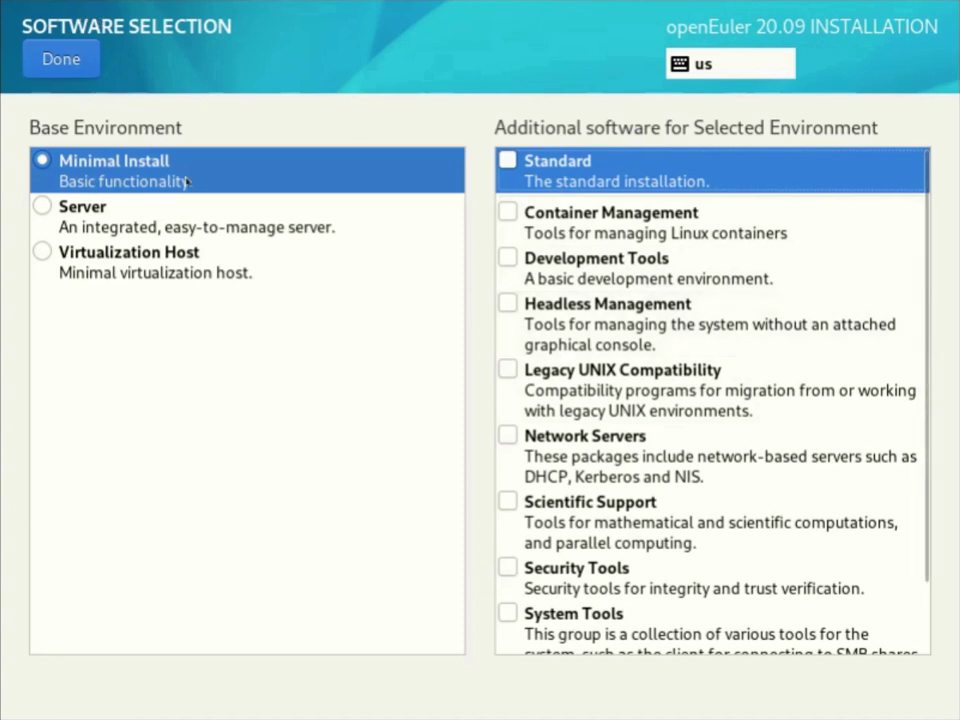
{"action": "left_click", "coordinate": [268, 171]}
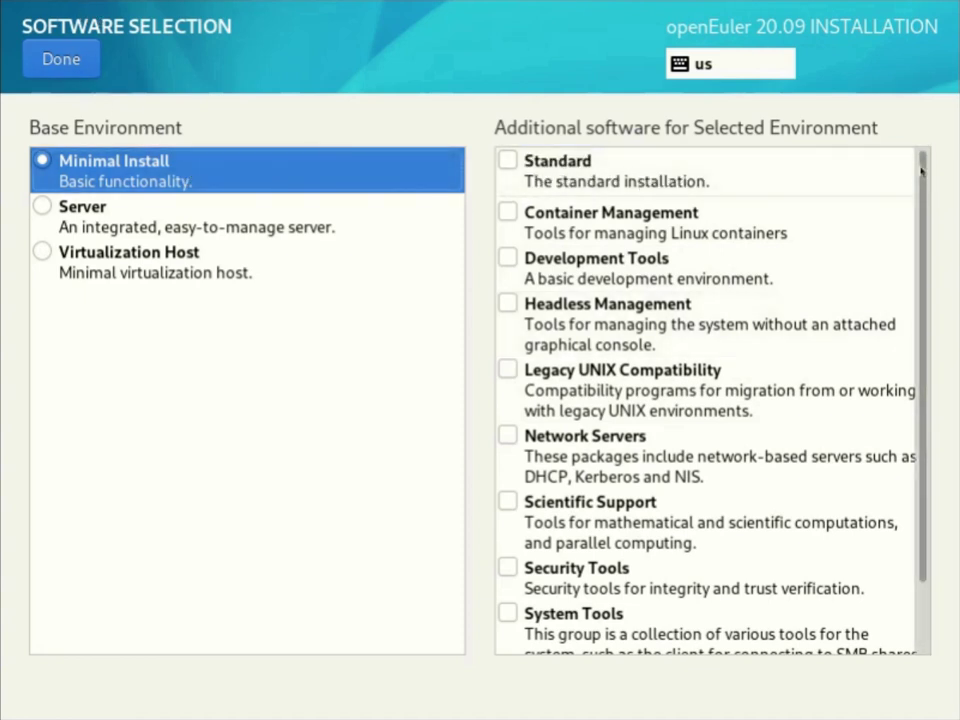
{"action": "left_click", "coordinate": [508, 161]}
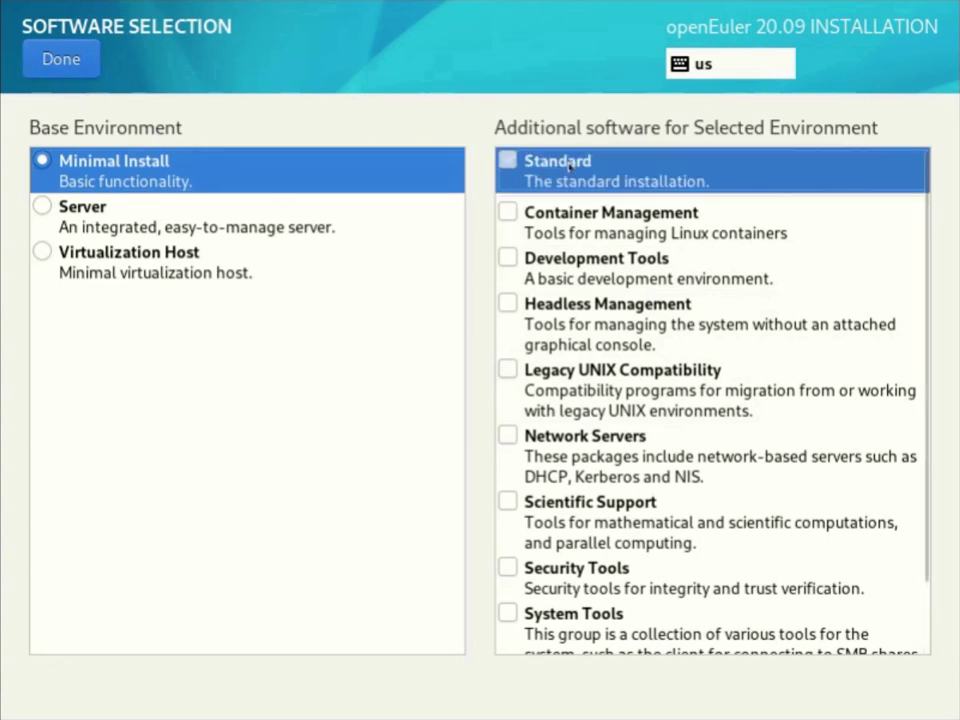
{"action": "left_click", "coordinate": [61, 59]}
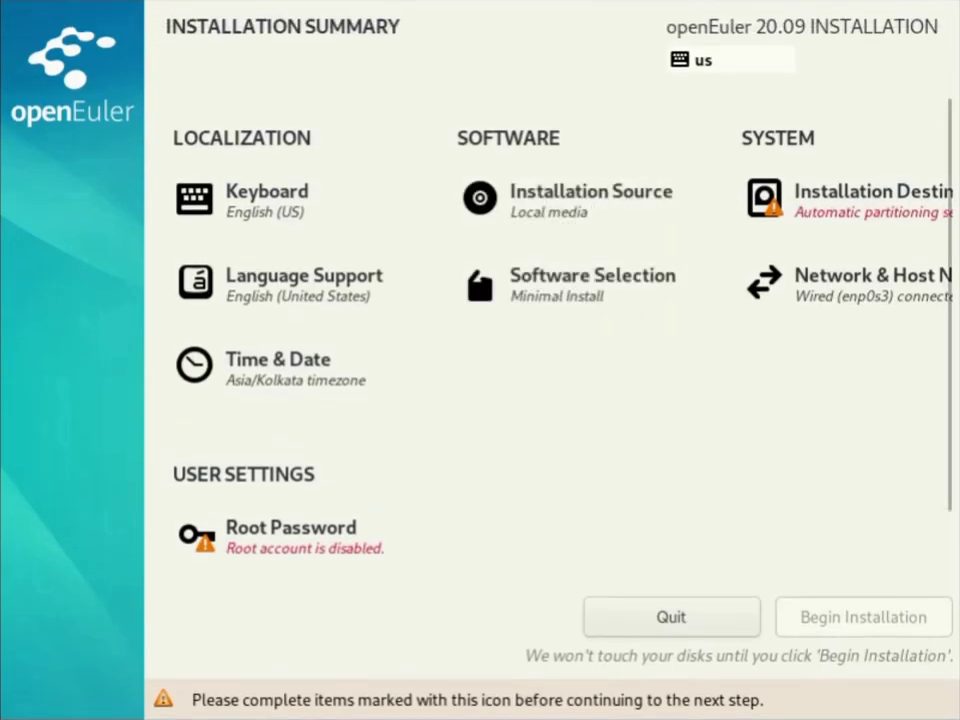
{"action": "left_click", "coordinate": [849, 200]}
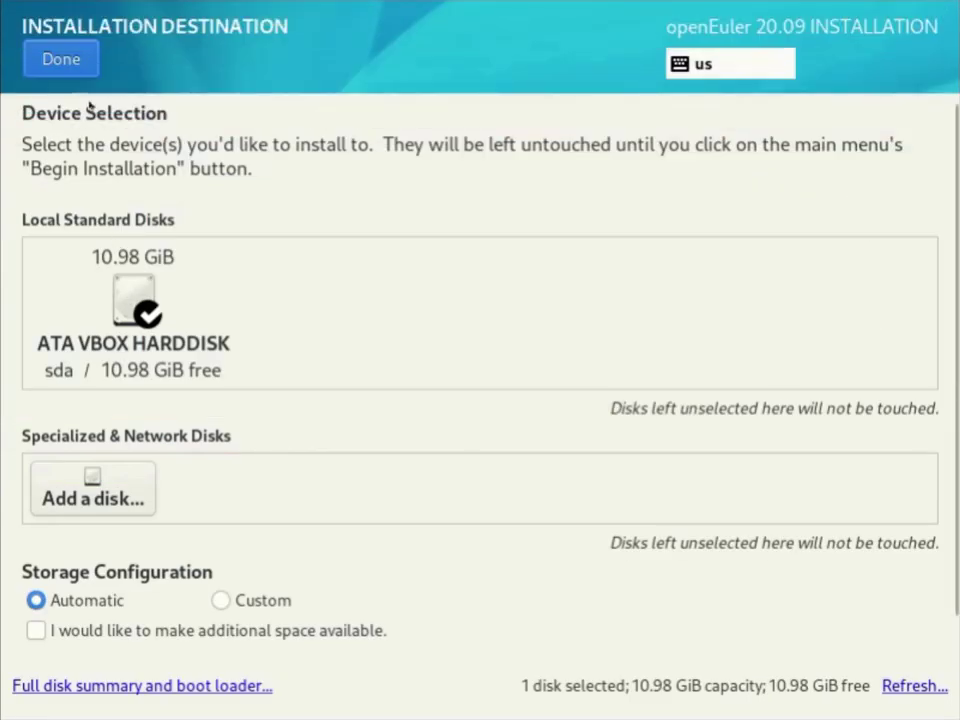
Accept automatic partitioning on the 10.98 GiB VBOX disk and proceed to Root Password.
{"action": "left_click", "coordinate": [72, 52]}
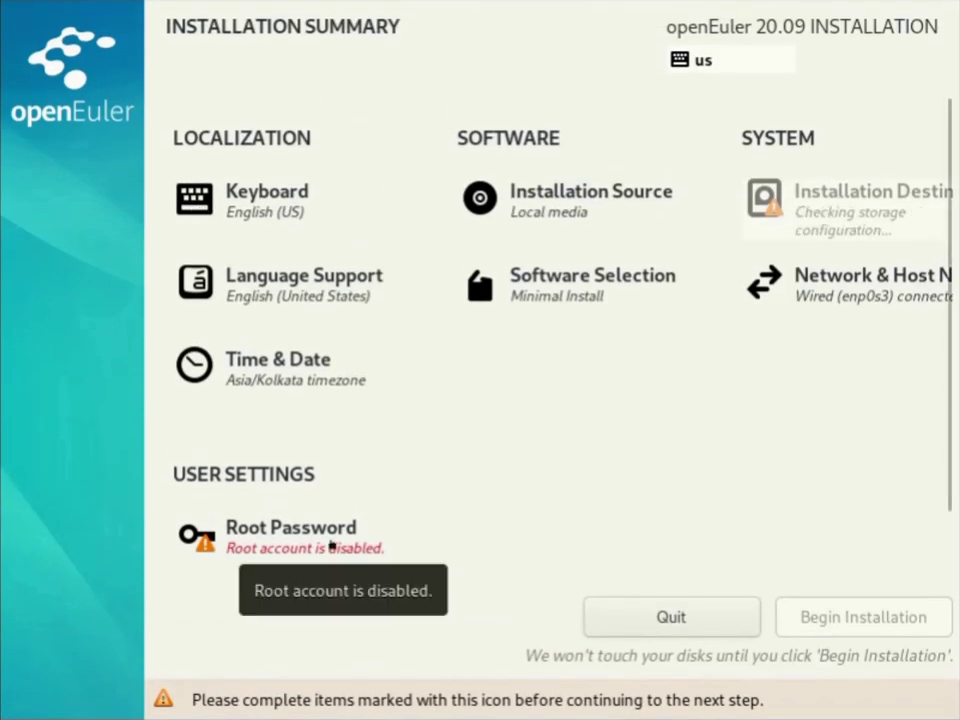
{"action": "left_click", "coordinate": [331, 546]}
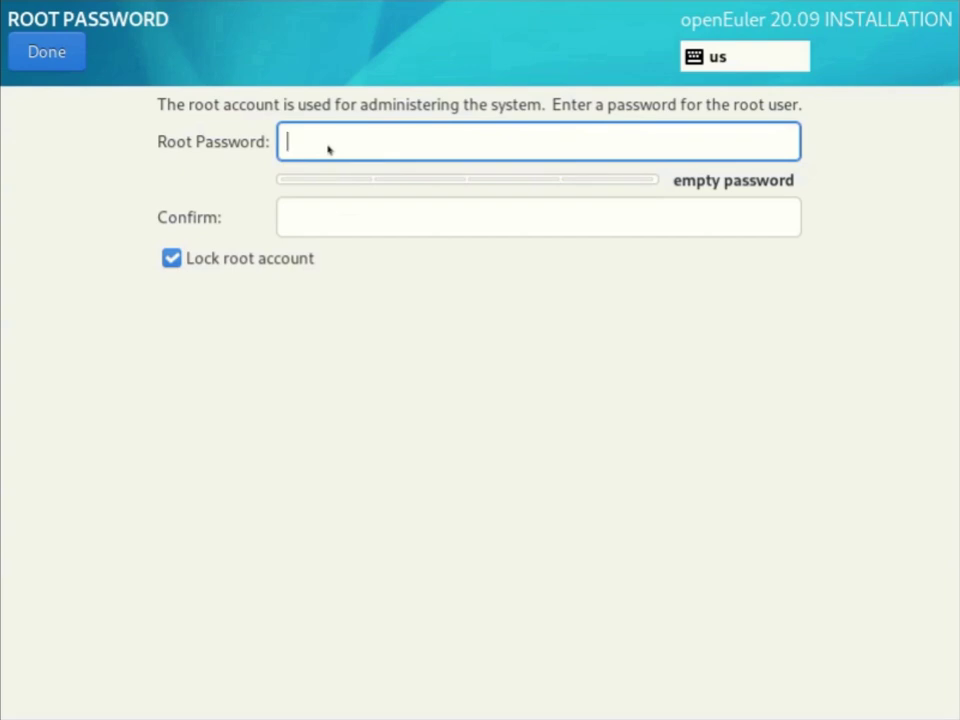
Enter a root password and its confirmation, and attempt to finish.
{"action": "type", "text": "•••••"}
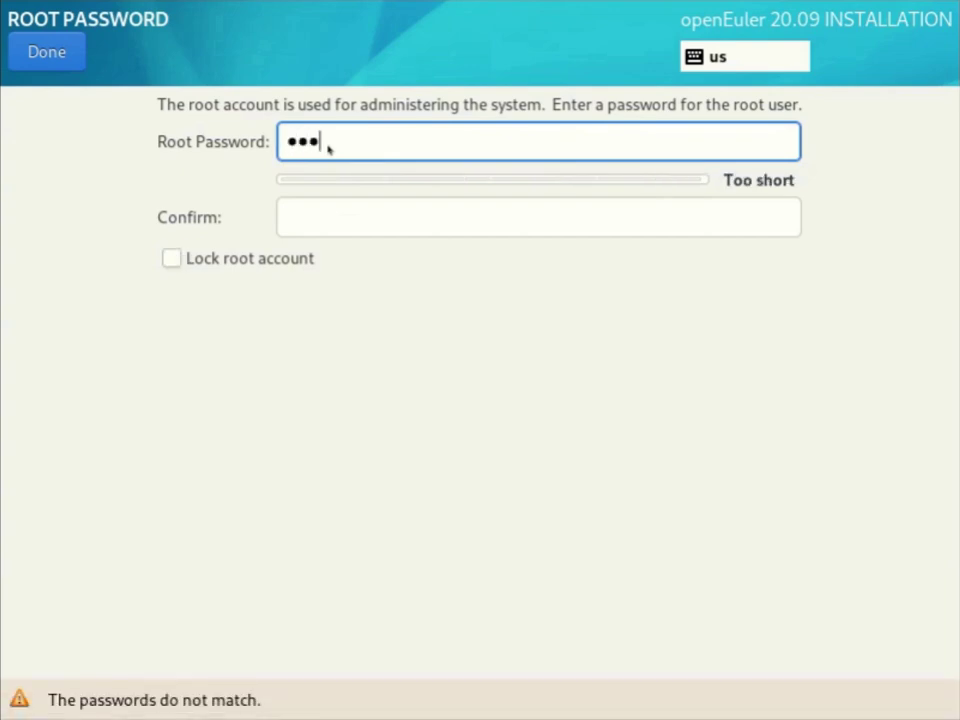
{"action": "key", "text": "BackSpace"}
{"action": "key", "text": "BackSpace"}
{"action": "key", "text": "BackSpace"}
{"action": "key", "text": "BackSpace"}
{"action": "key", "text": "BackSpace"}
{"action": "type", "text": "••••••••"}
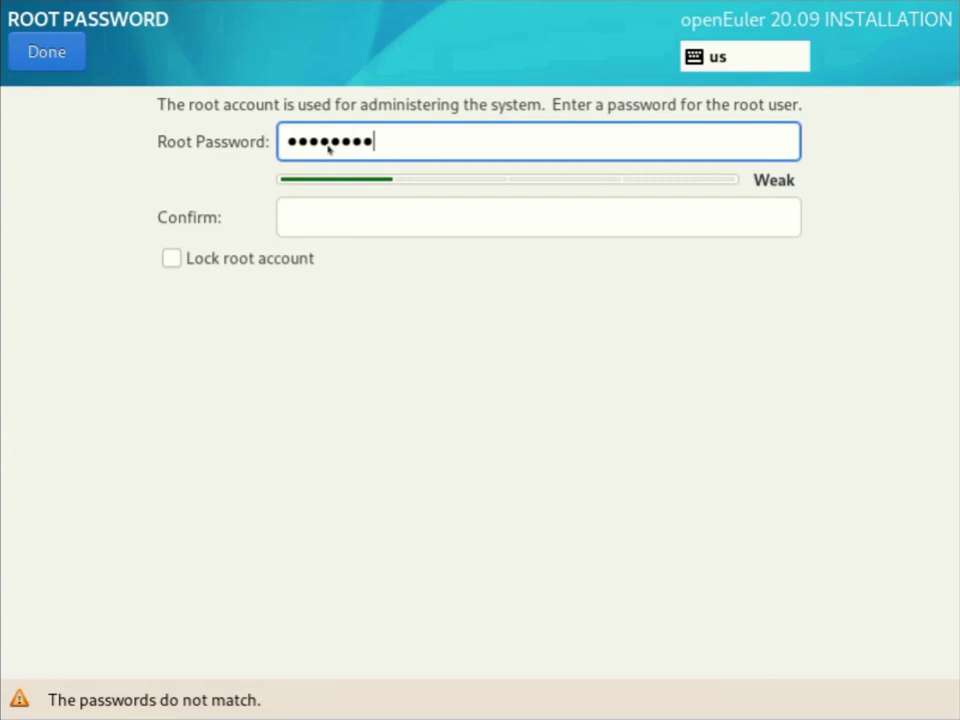
{"action": "type", "text": "••"}
{"action": "key", "text": "Tab"}
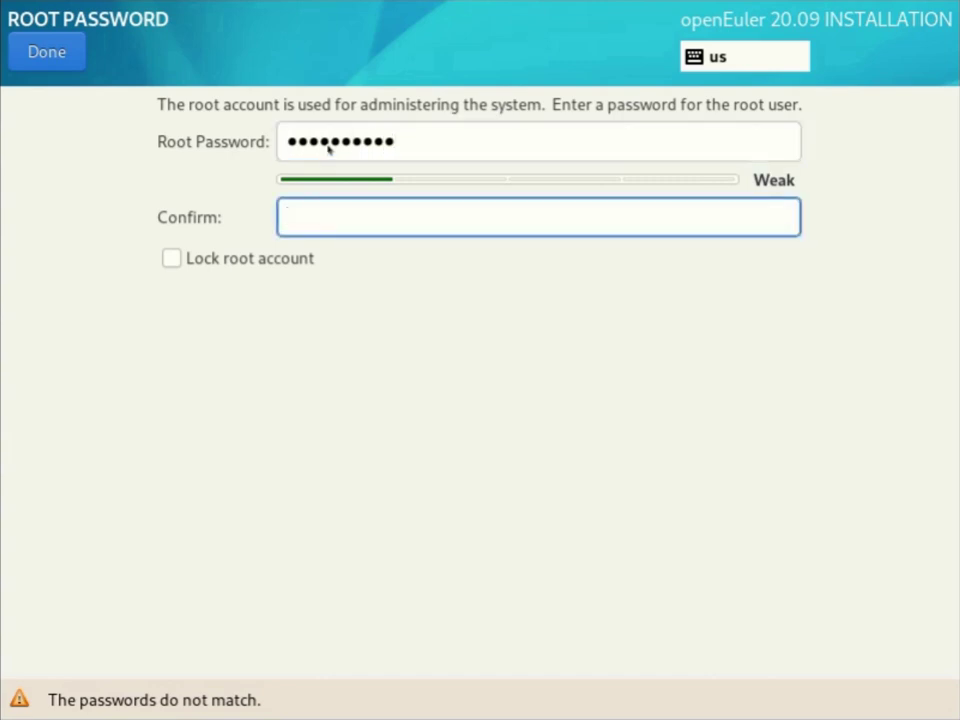
{"action": "type", "text": "•••••••••"}
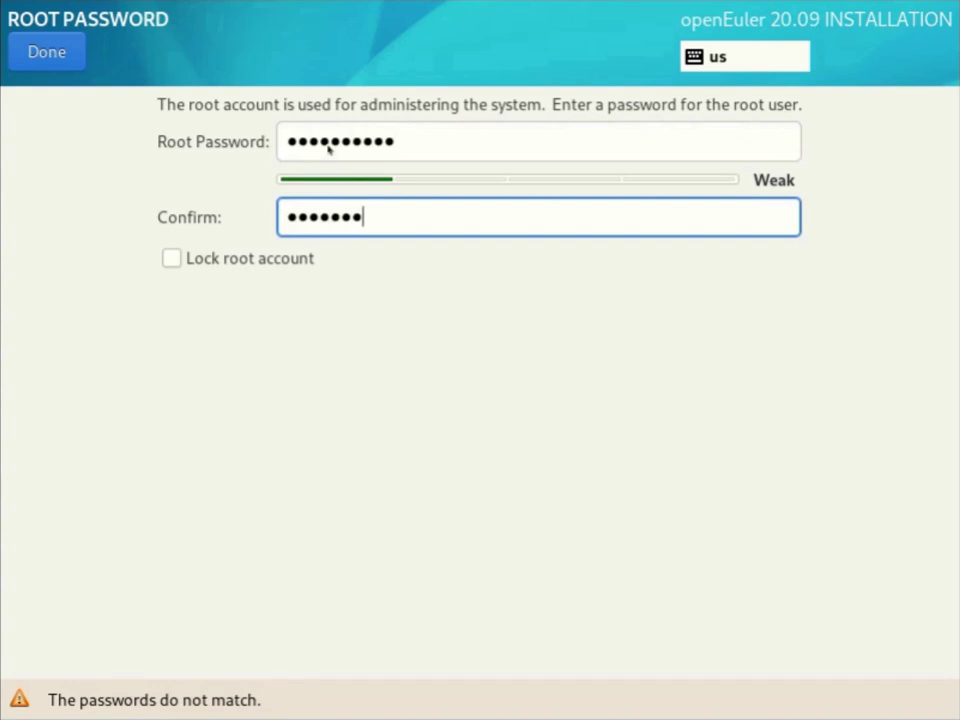
{"action": "type", "text": "••"}
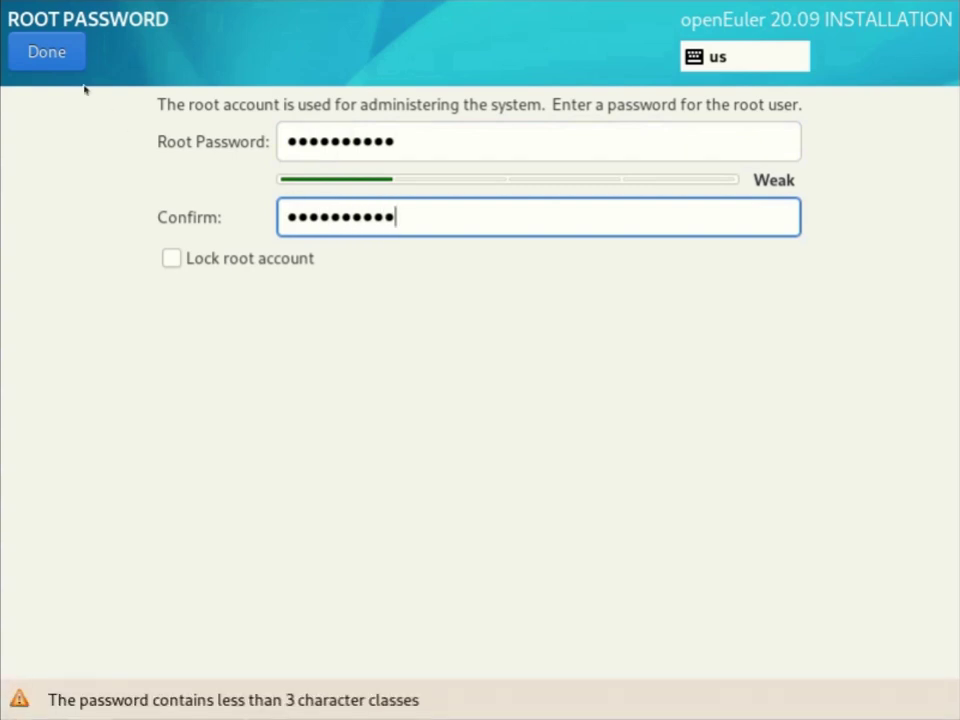
{"action": "left_click", "coordinate": [60, 51]}
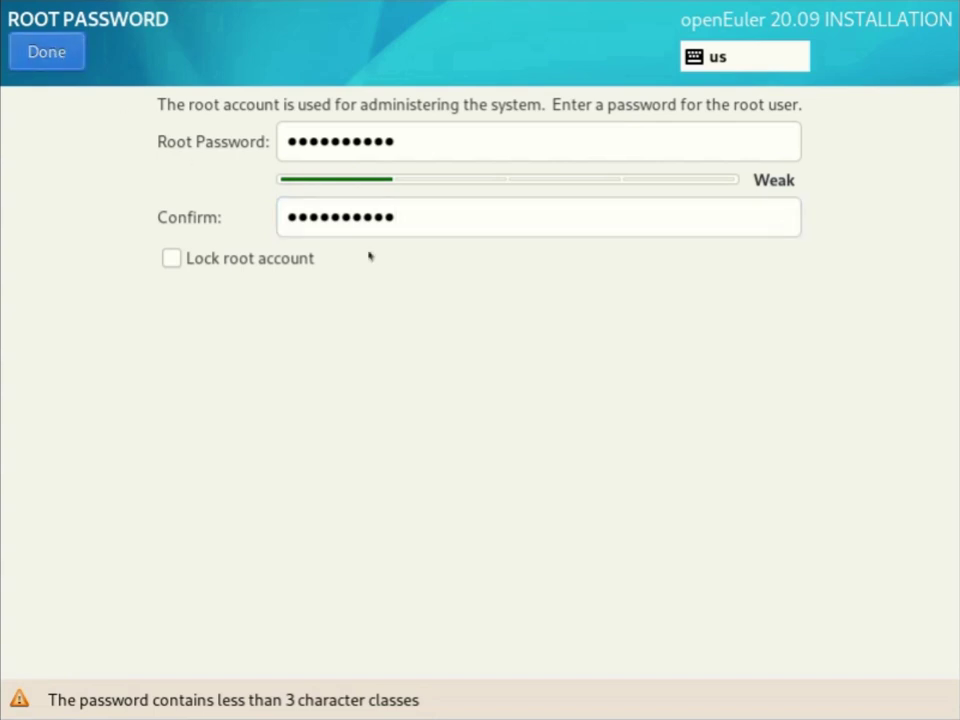
{"action": "left_click", "coordinate": [447, 229]}
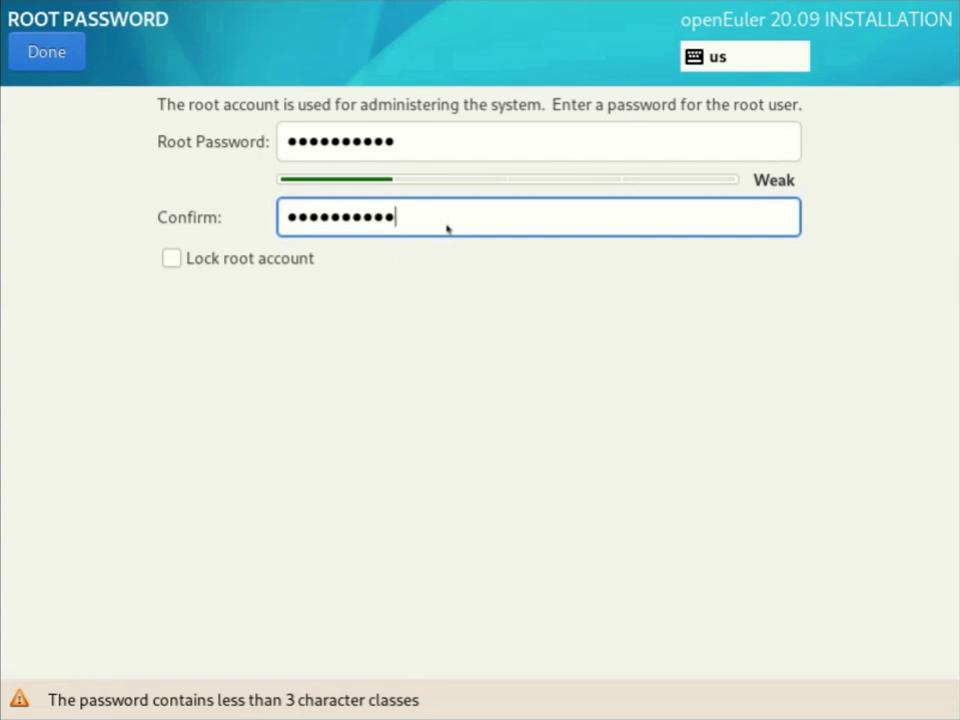
Retype the root password so both fields match, leaving root unlocked, and save.
{"action": "type", "text": "!"}
{"action": "left_click", "coordinate": [440, 141]}
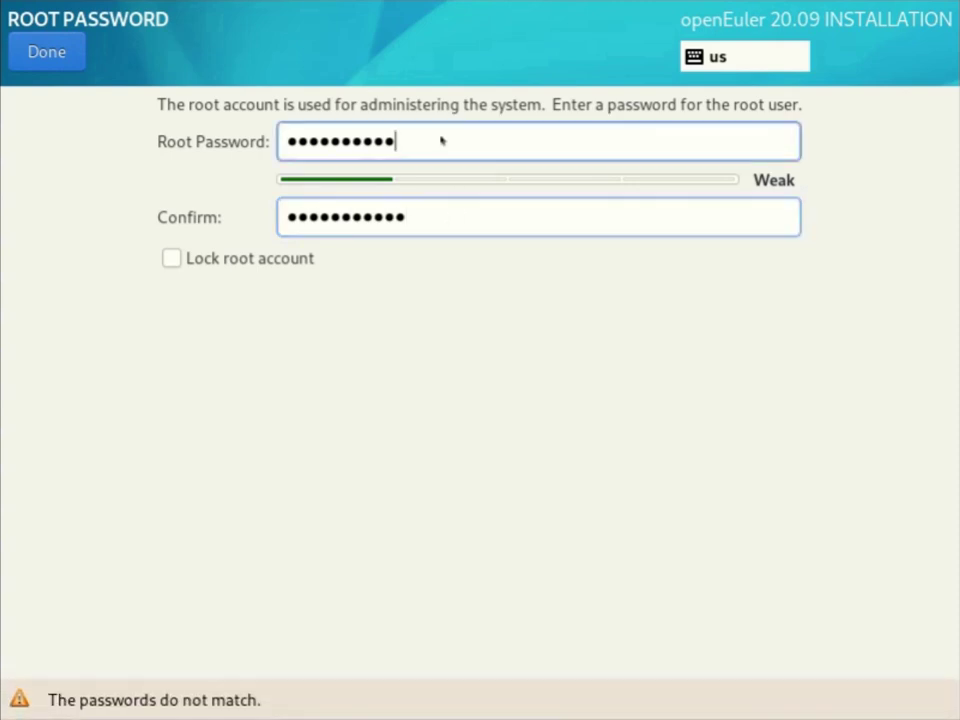
{"action": "type", "text": "!"}
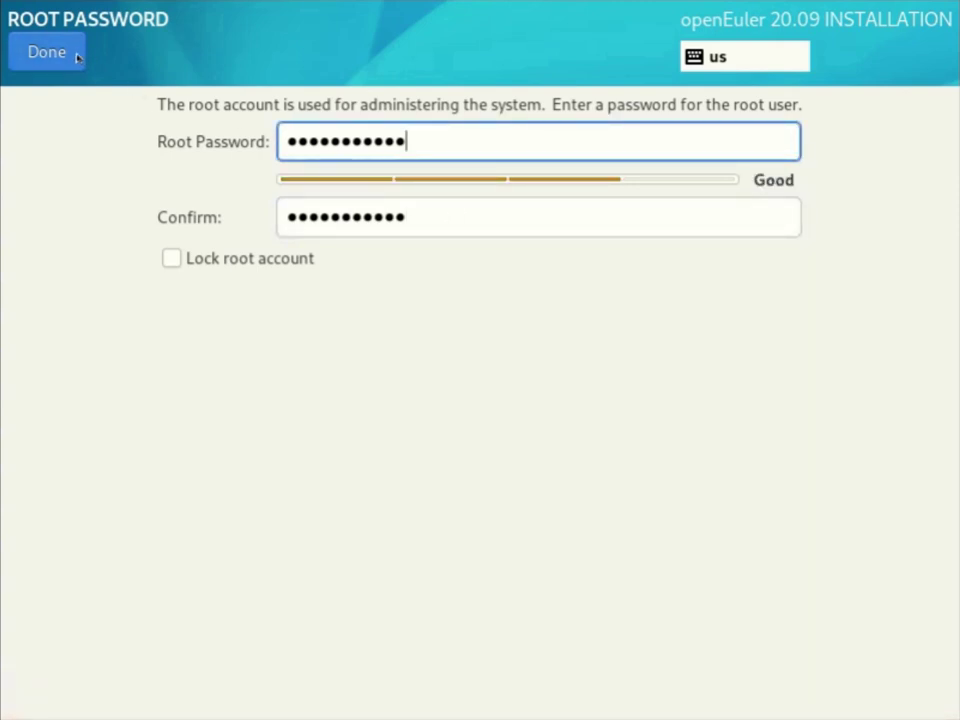
{"action": "key", "text": "BackSpace"}
{"action": "key", "text": "BackSpace"}
{"action": "key", "text": "BackSpace"}
{"action": "key", "text": "BackSpace"}
{"action": "key", "text": "BackSpace"}
{"action": "key", "text": "BackSpace"}
{"action": "key", "text": "BackSpace"}
{"action": "key", "text": "BackSpace"}
{"action": "key", "text": "BackSpace"}
{"action": "key", "text": "BackSpace"}
{"action": "key", "text": "BackSpace"}
{"action": "key", "text": "BackSpace"}
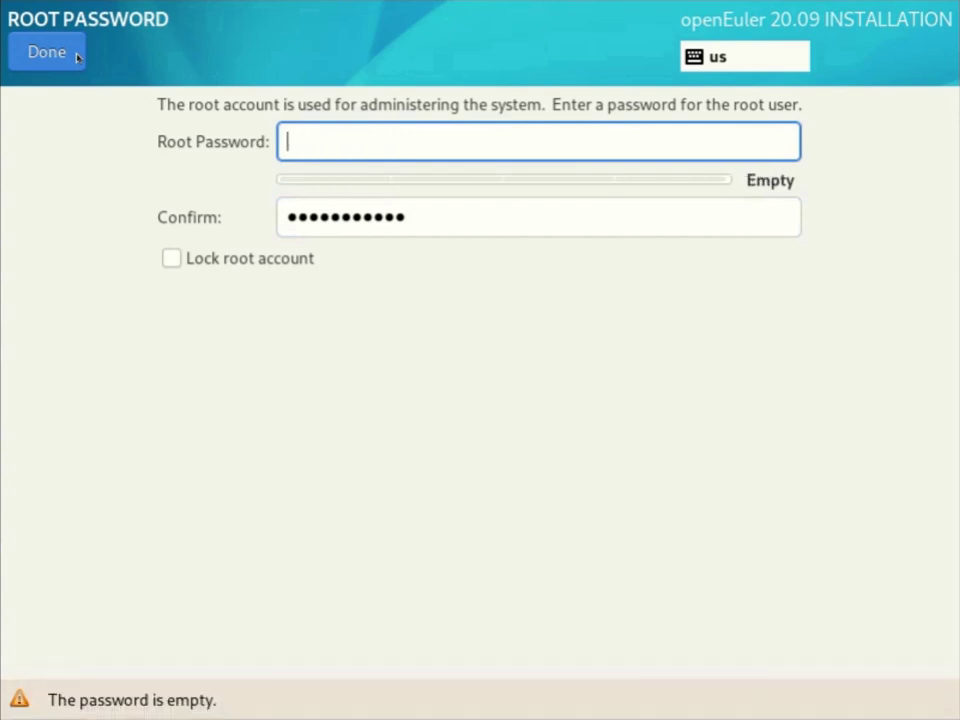
{"action": "type", "text": "openEul"}
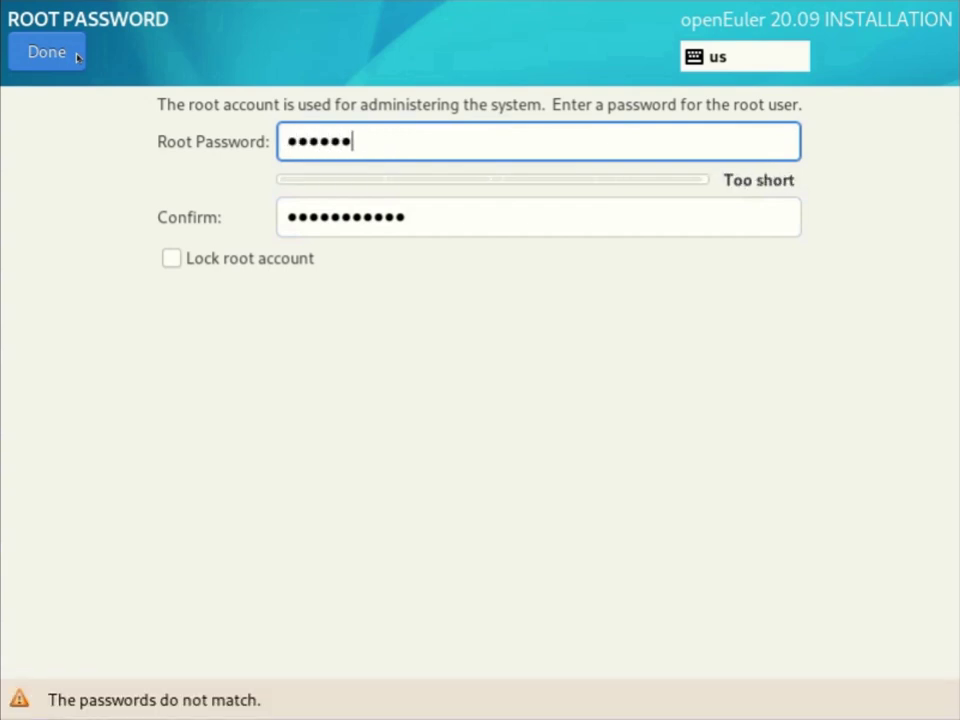
{"action": "type", "text": "er"}
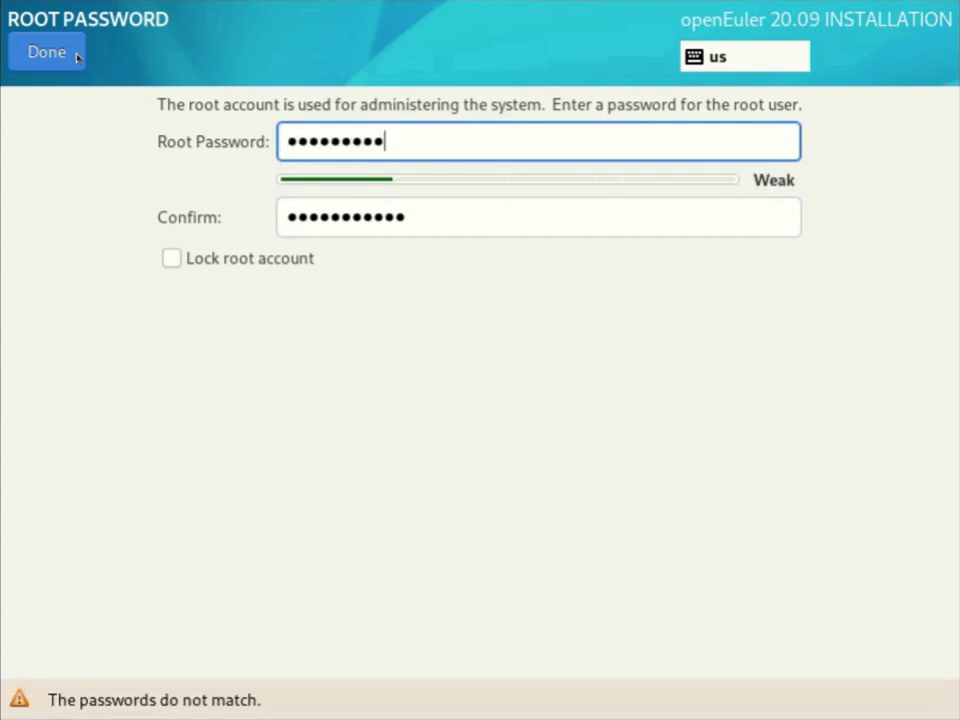
{"action": "type", "text": "123"}
{"action": "key", "text": "Tab"}
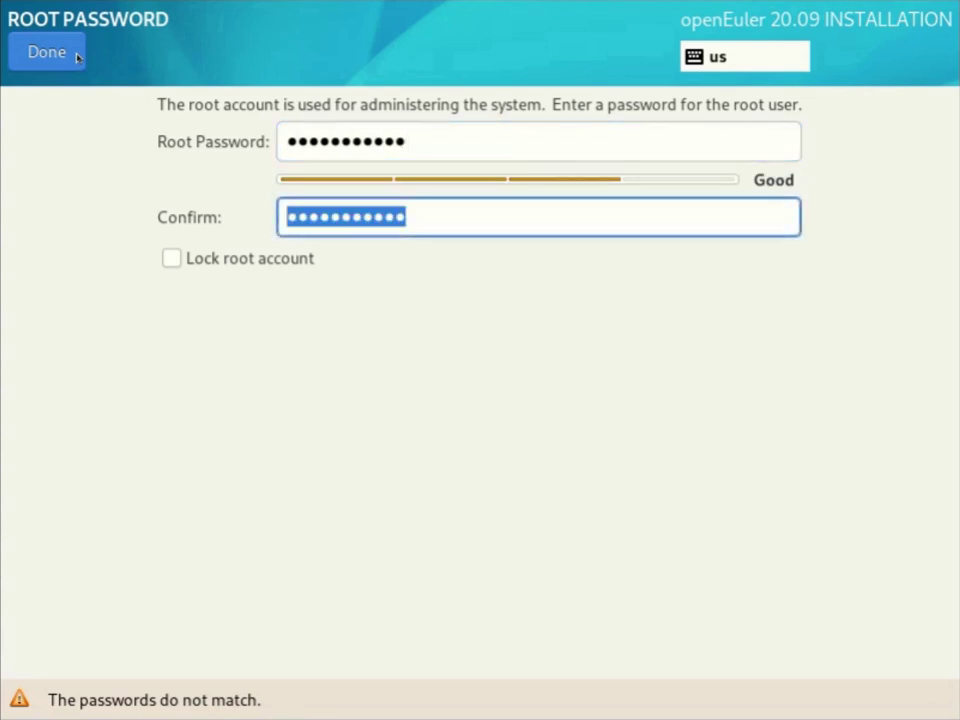
{"action": "type", "text": "openEu"}
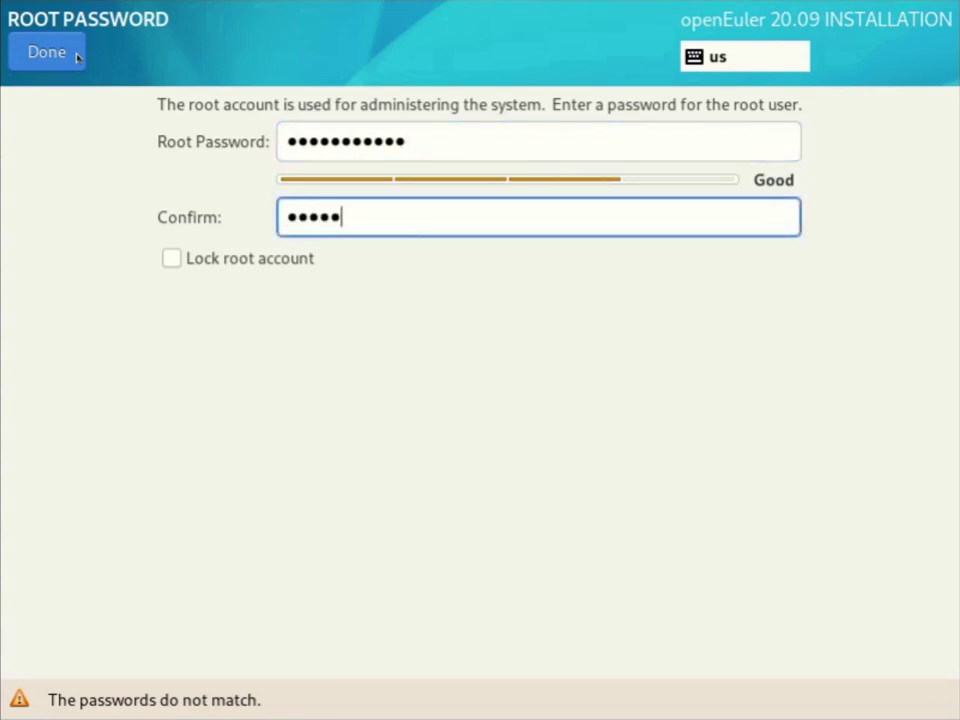
{"action": "type", "text": "ler123"}
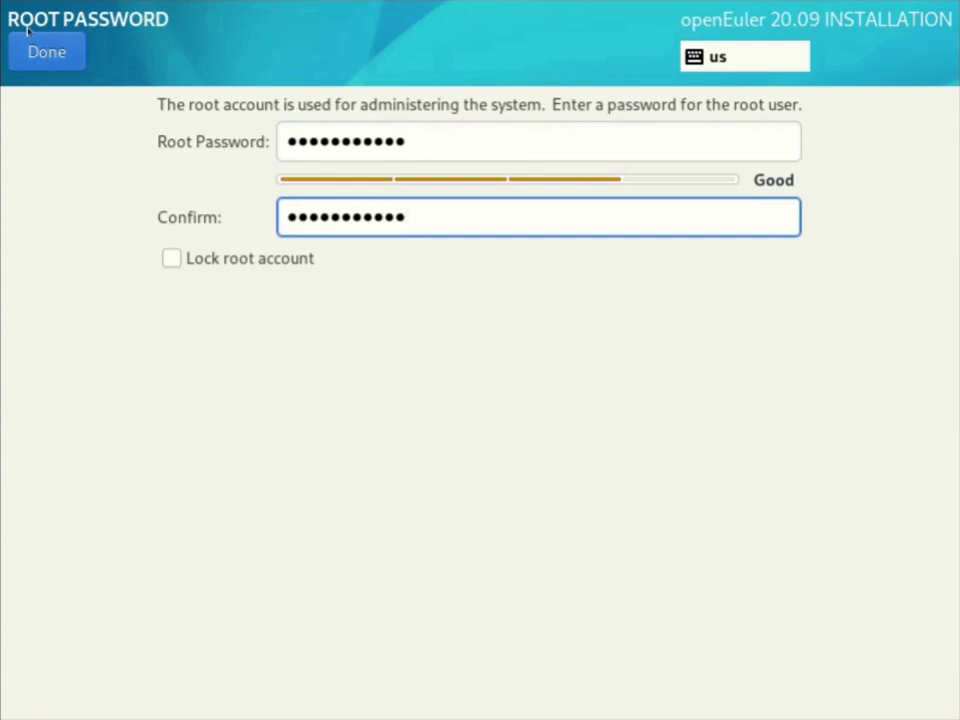
{"action": "left_click", "coordinate": [47, 51]}
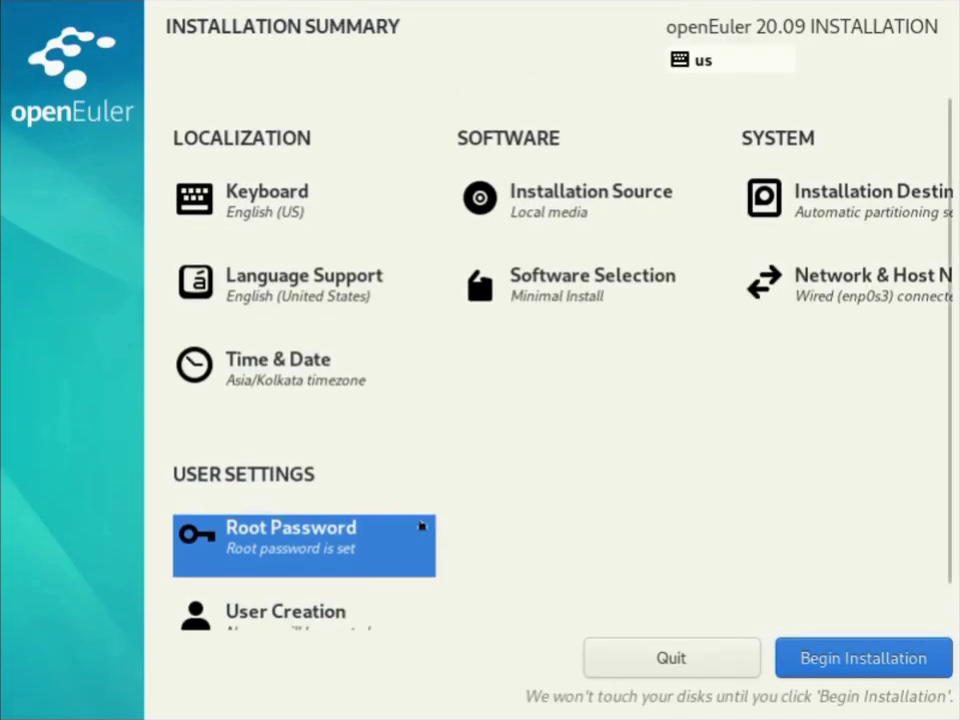
Enter the new user's full name in User Creation.
{"action": "scroll", "coordinate": [400, 545], "scroll_direction": "down", "scroll_amount": 1}
{"action": "left_click", "coordinate": [347, 568]}
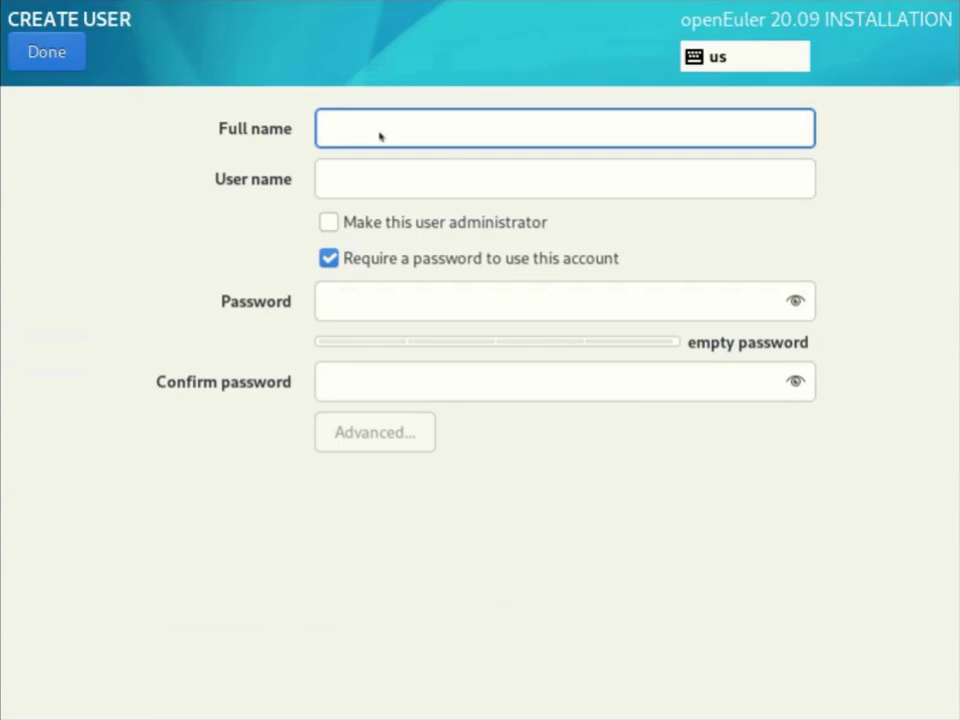
{"action": "type", "text": "supt"}
{"action": "key", "text": "BackSpace"}
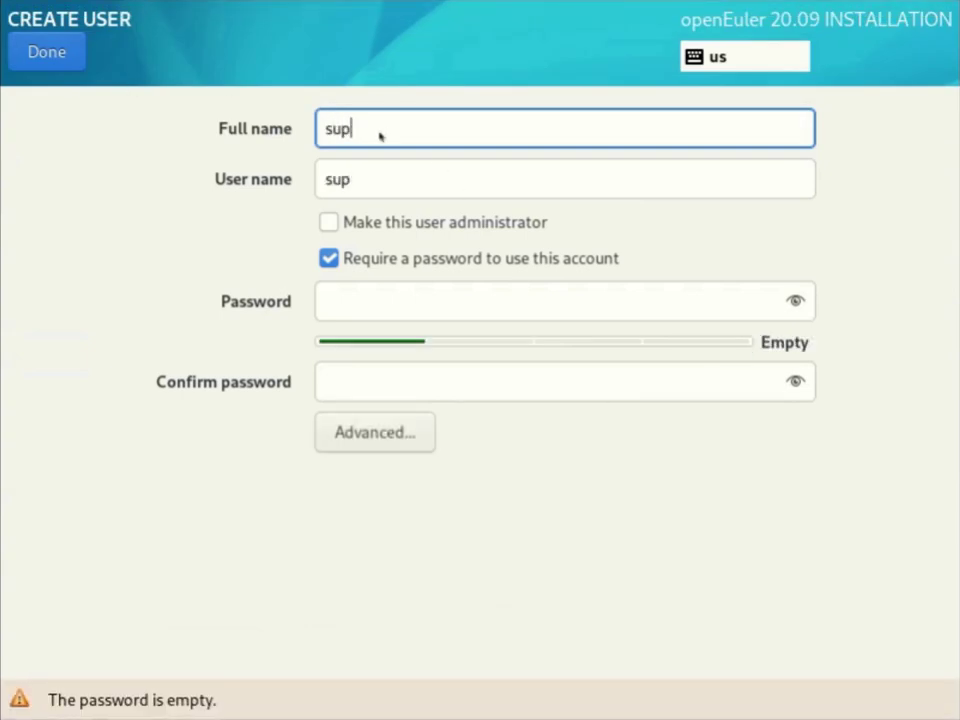
{"action": "type", "text": "rhst"}
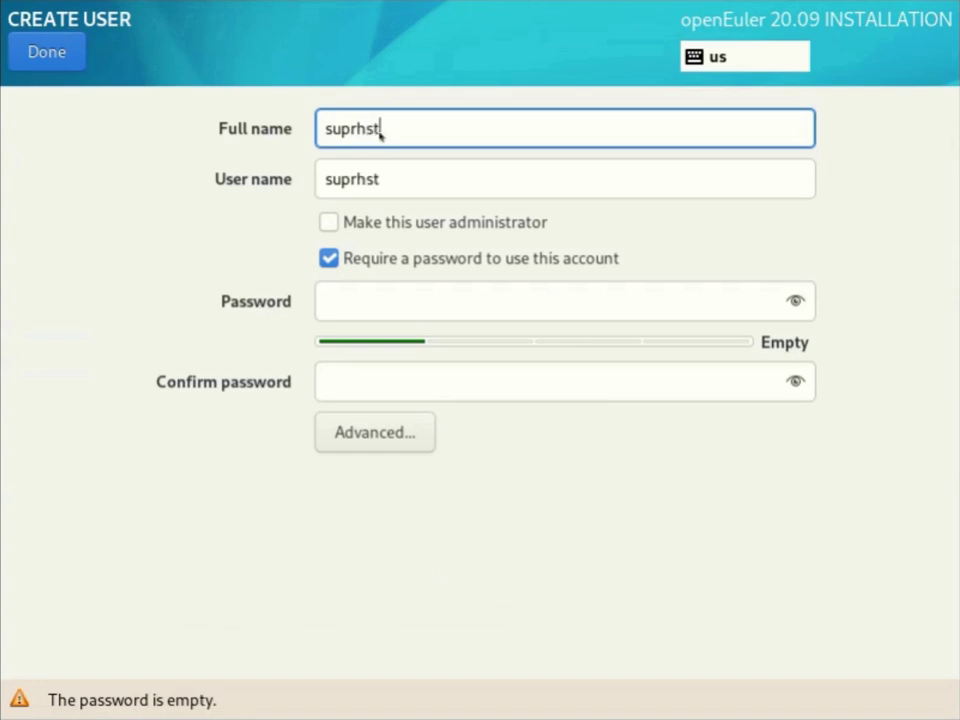
{"action": "key", "text": "Tab"}
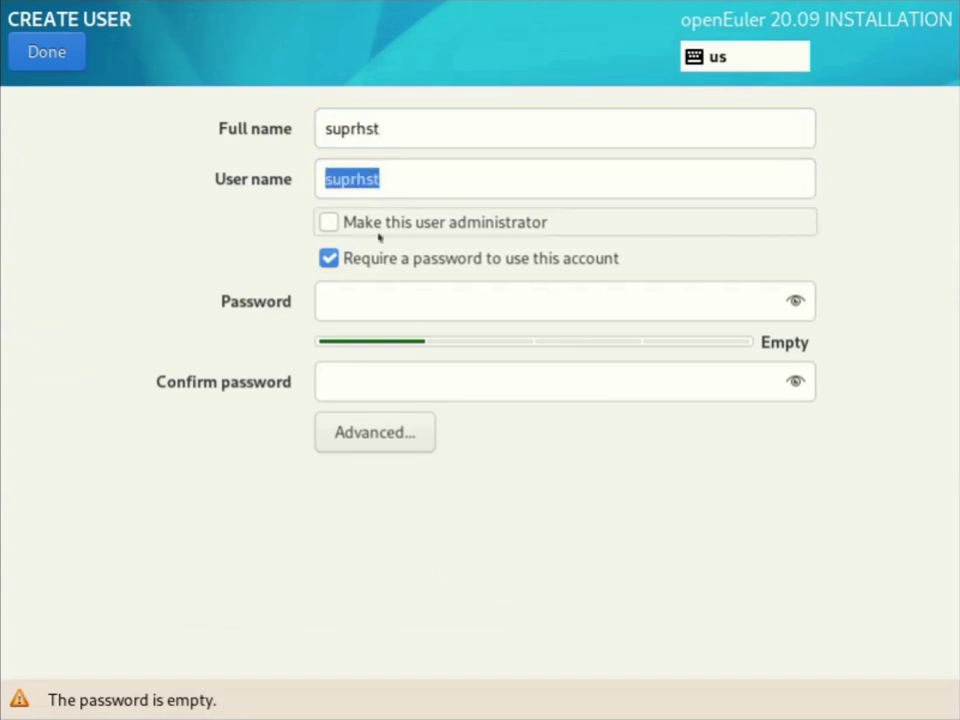
Make the user an administrator, set and confirm the user's password, and finish.
{"action": "left_click", "coordinate": [349, 222]}
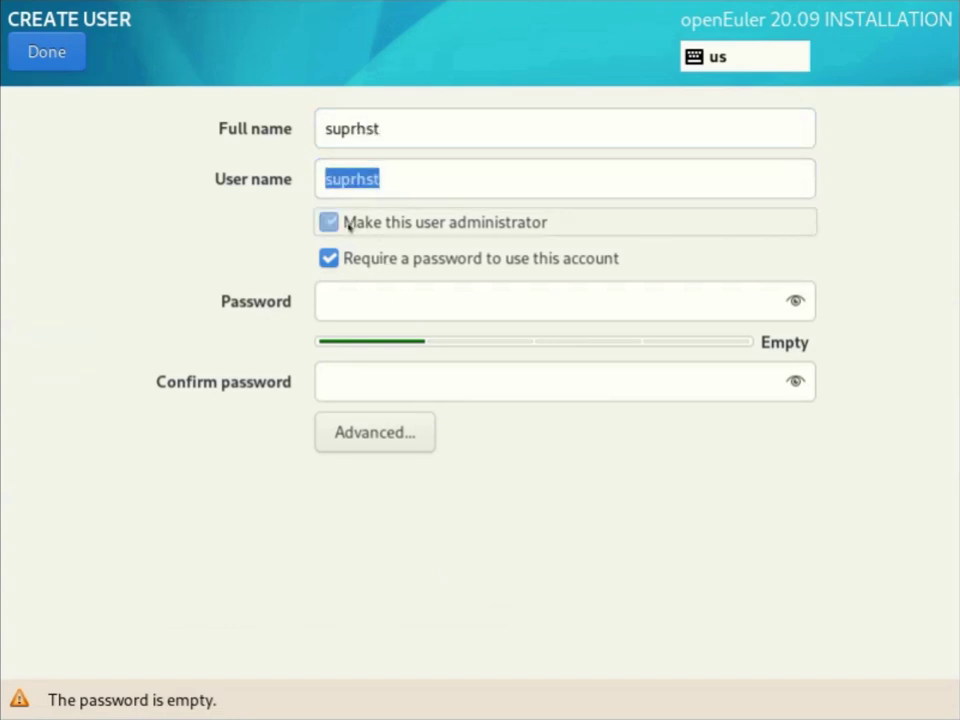
{"action": "left_click", "coordinate": [377, 302]}
{"action": "type", "text": "••"}
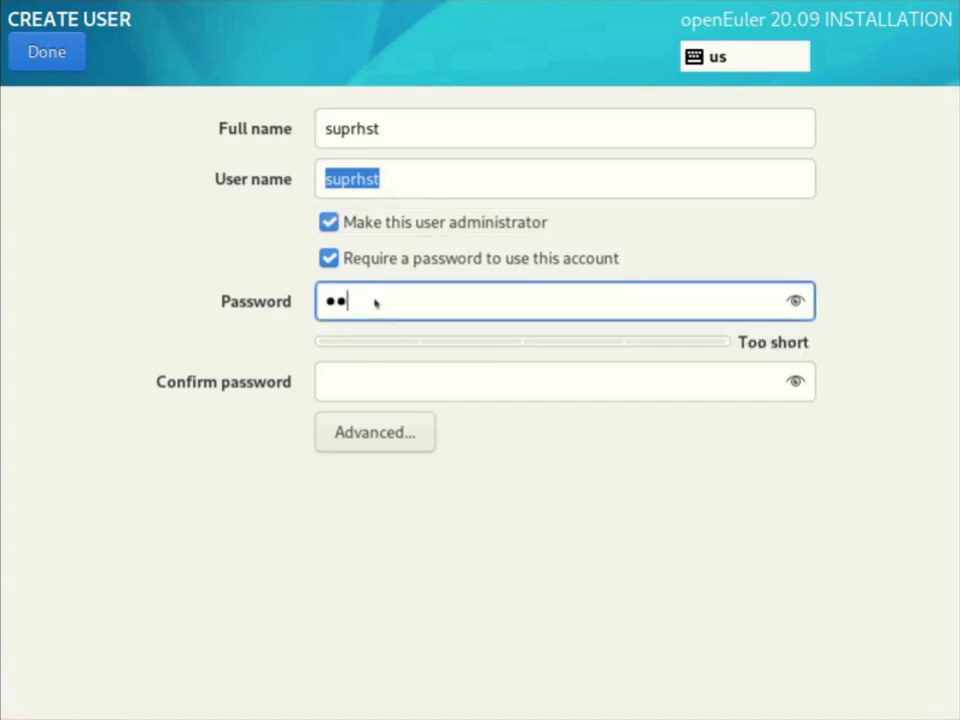
{"action": "type", "text": "••••••"}
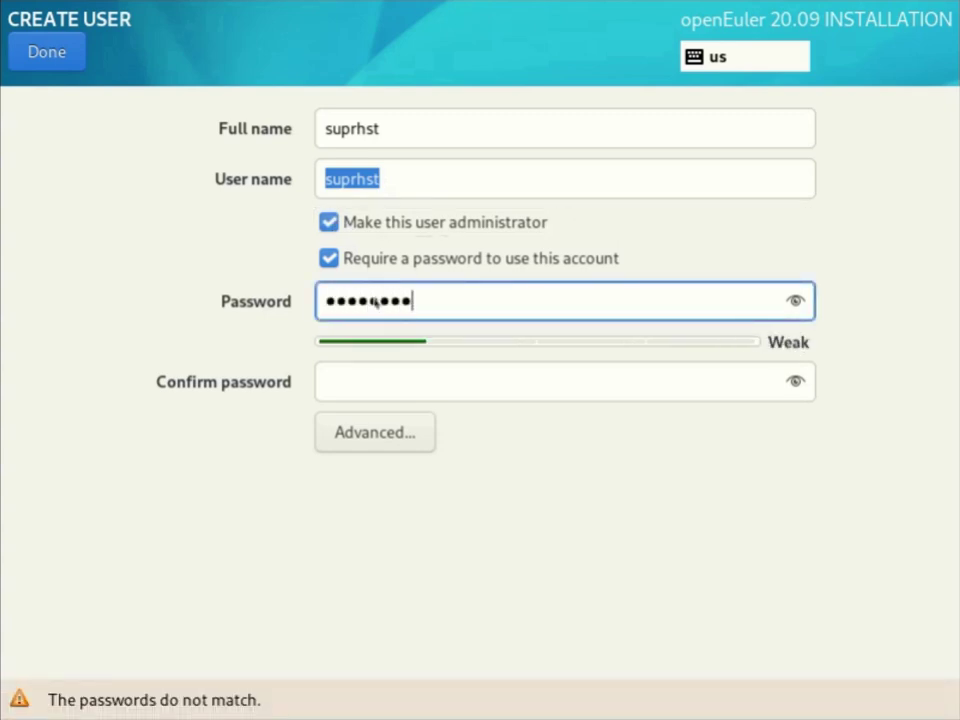
{"action": "type", "text": "•••"}
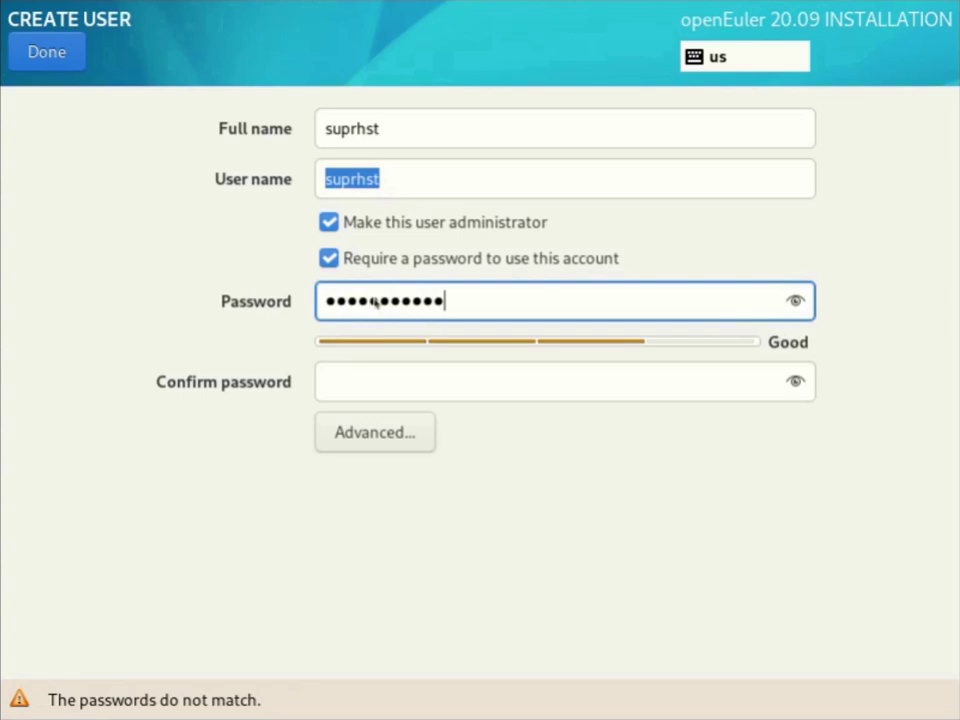
{"action": "key", "text": "Tab"}
{"action": "type", "text": "•••••"}
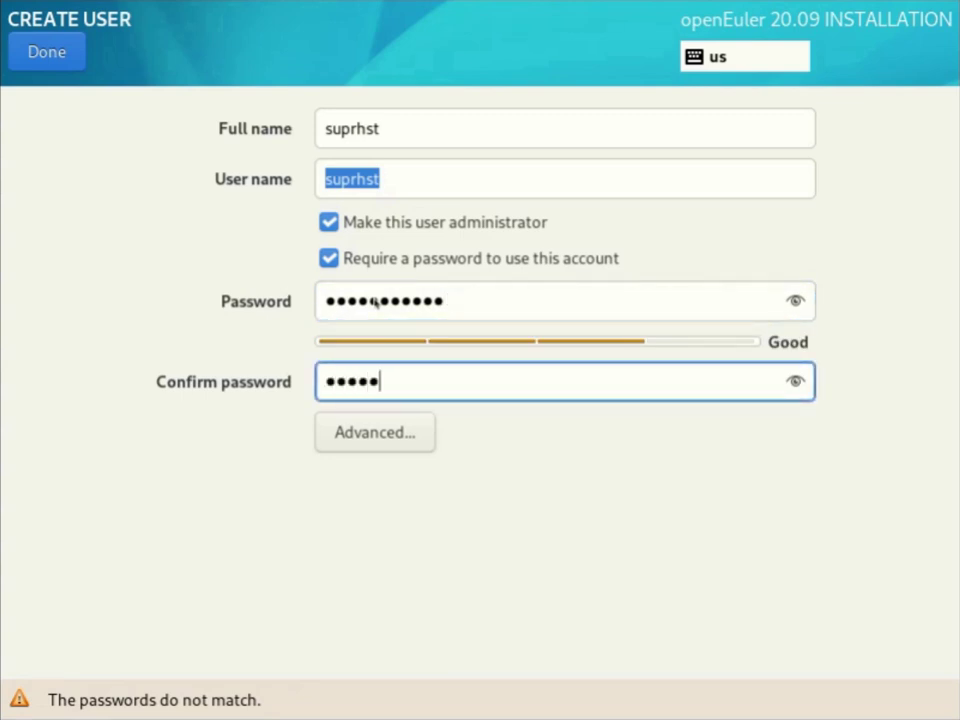
{"action": "type", "text": "••••••"}
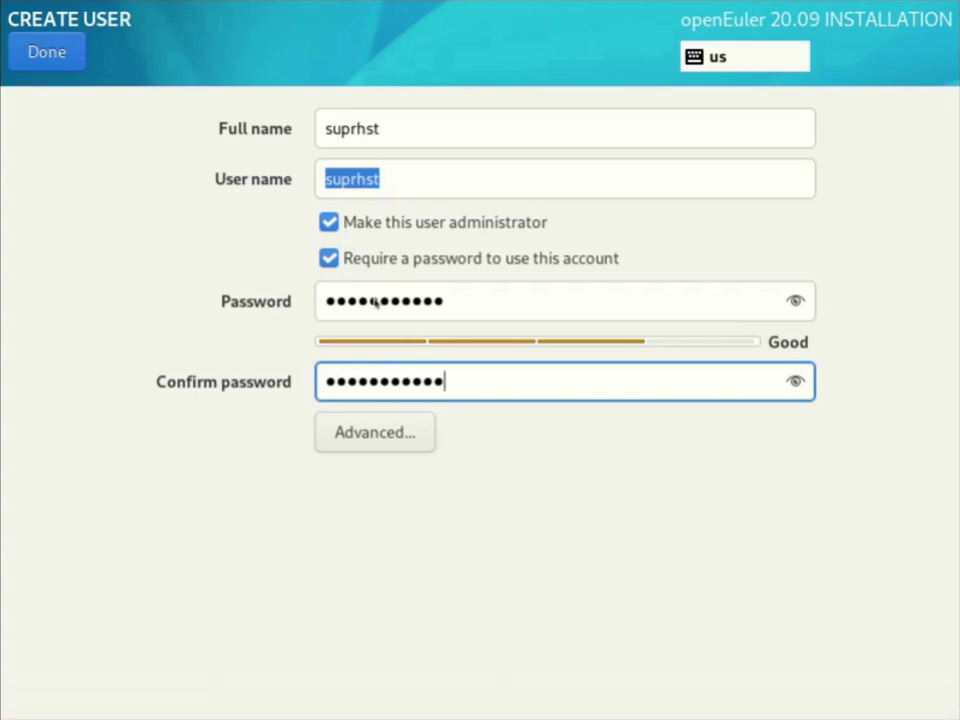
{"action": "left_click", "coordinate": [46, 52]}
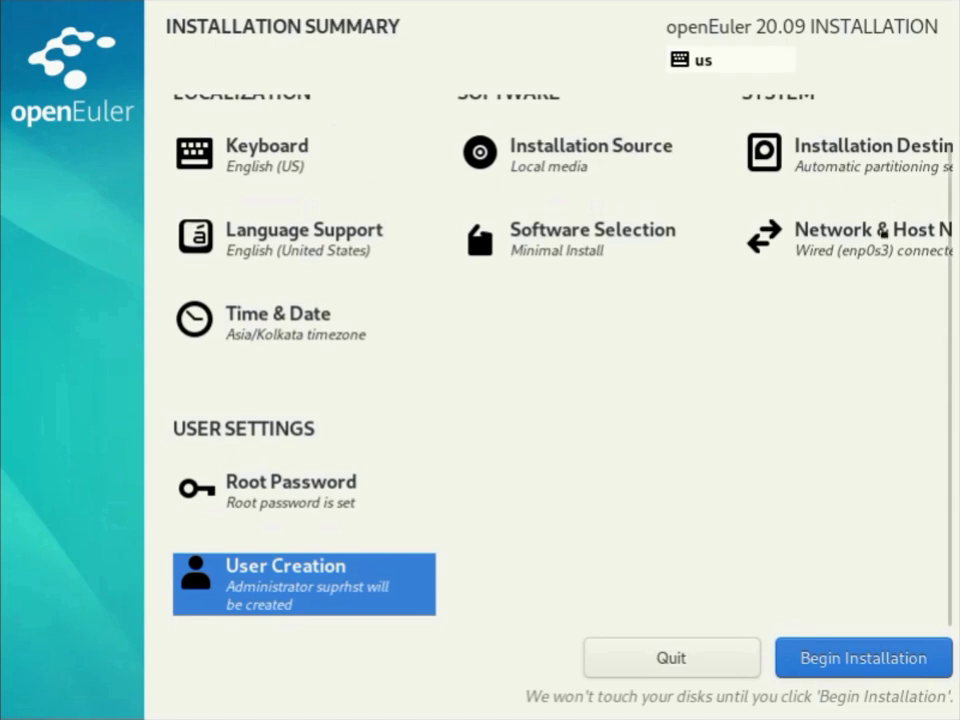
Replace host name localhost.localdomain with 'openeuler' and return to the summary.
{"action": "left_click", "coordinate": [857, 230]}
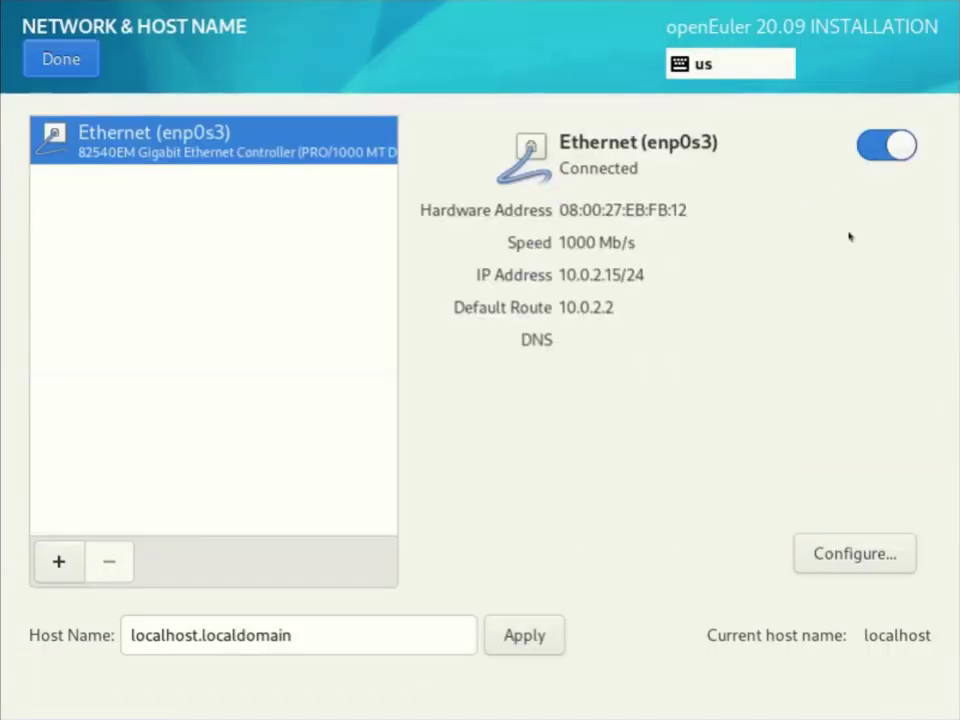
{"action": "left_click_drag", "start_coordinate": [386, 636], "coordinate": [124, 636]}
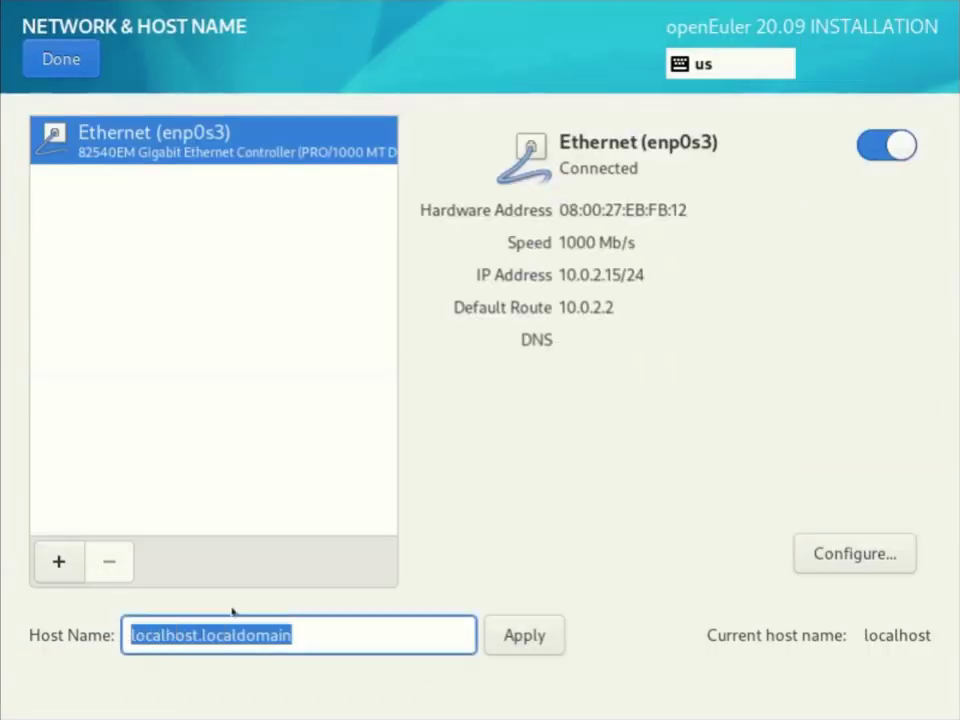
{"action": "key", "text": "BackSpace"}
{"action": "type", "text": "op"}
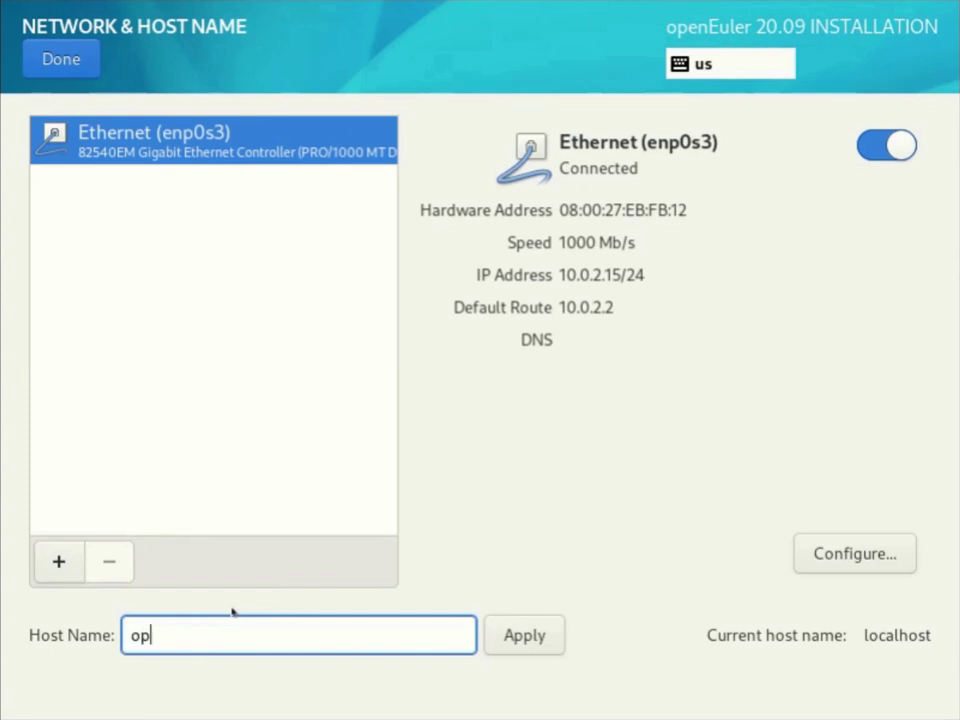
{"action": "type", "text": "eneuler"}
{"action": "left_click", "coordinate": [80, 66]}
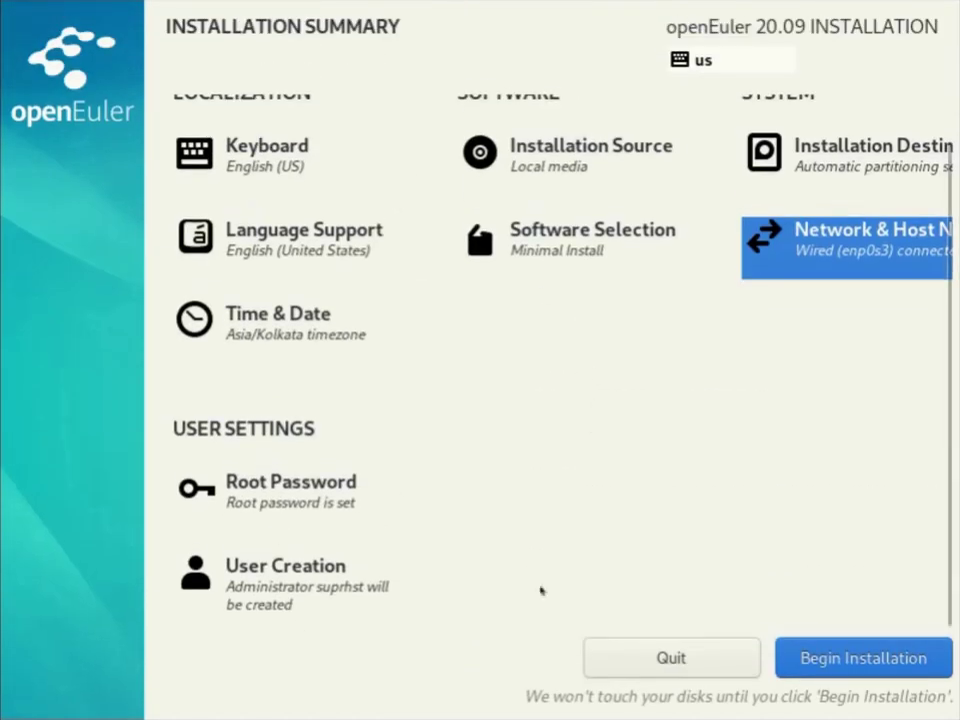
Begin the openEuler installation and reboot once it reports Complete.
{"action": "scroll", "coordinate": [808, 375], "scroll_direction": "up", "scroll_amount": 2}
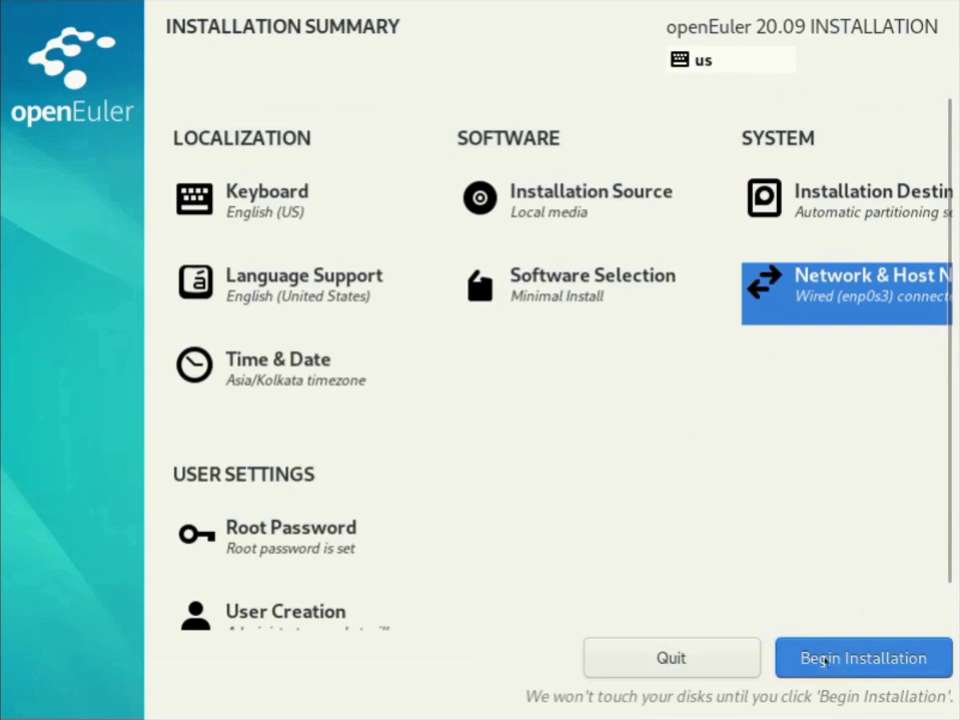
{"action": "left_click", "coordinate": [825, 660]}
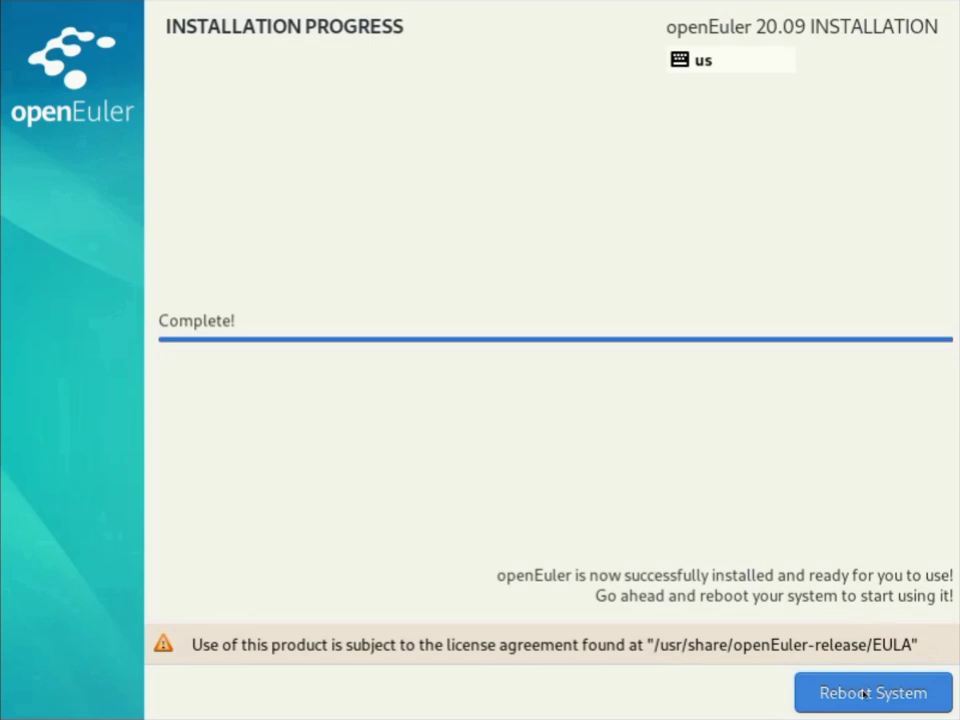
{"action": "left_click", "coordinate": [864, 693]}
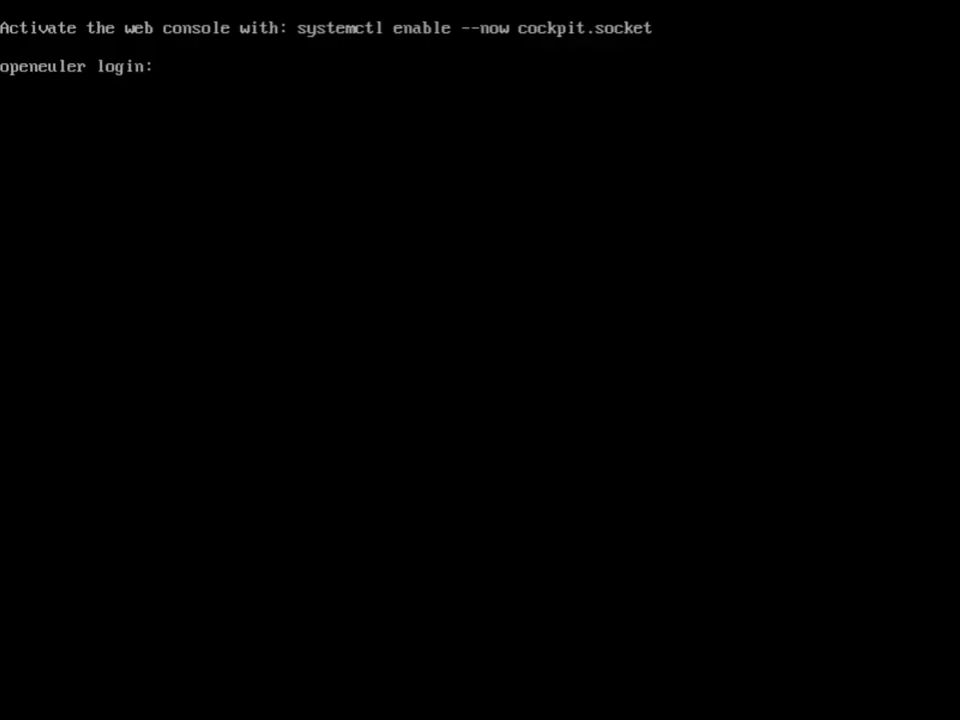
Log in at the console with the administrator user's name and password.
{"action": "type", "text": "suprhst"}
{"action": "key", "text": "Return"}
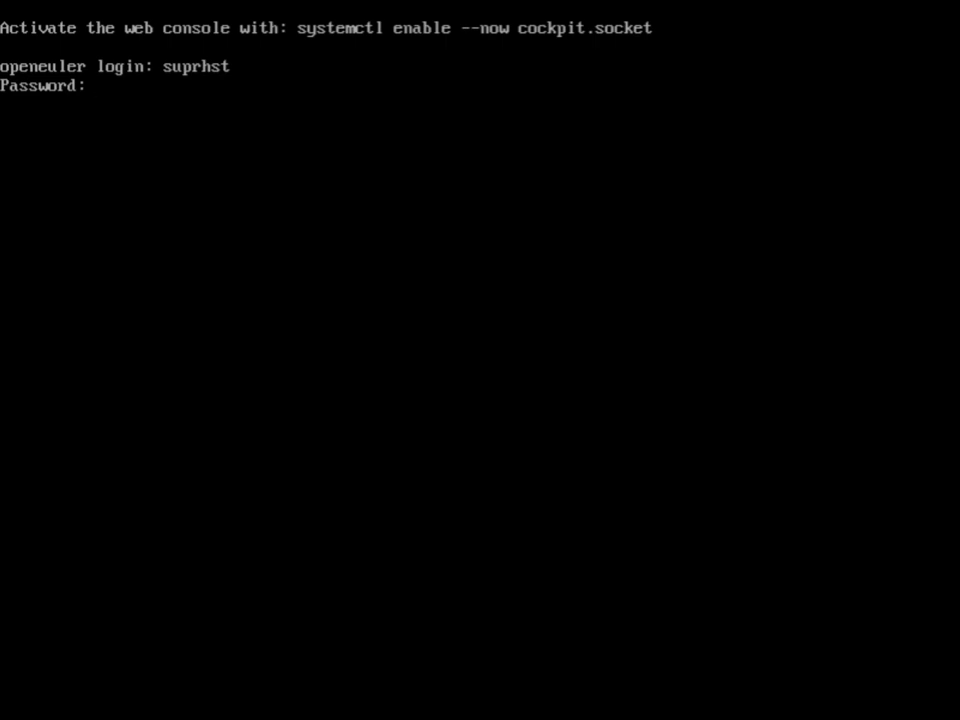
{"action": "key", "text": "Return"}
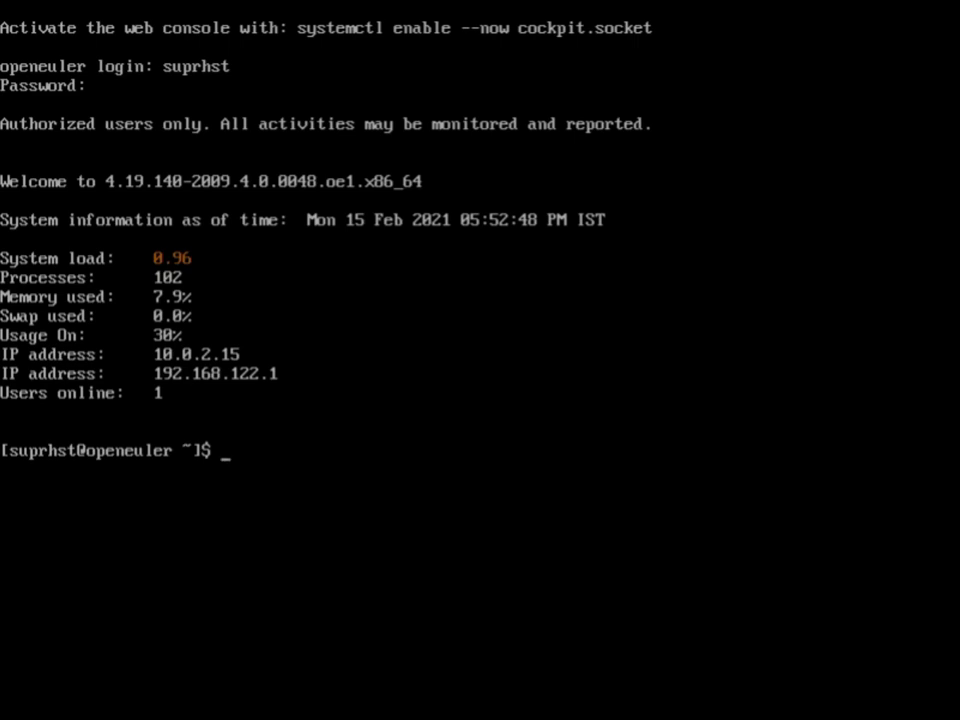
Run uname -r showing kernel 4.19.140-2009.4.0.0048.oe1.x86_64, then open the desktop background options.
{"action": "type", "text": "uname -r"}
{"action": "key", "text": "Return"}
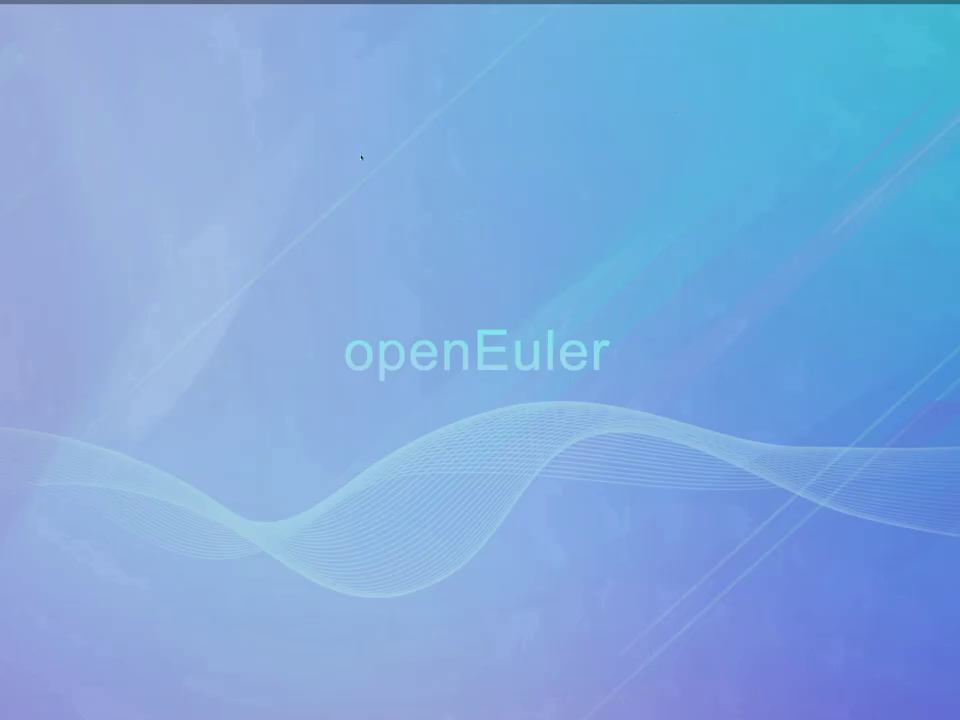
{"action": "right_click", "coordinate": [289, 154]}
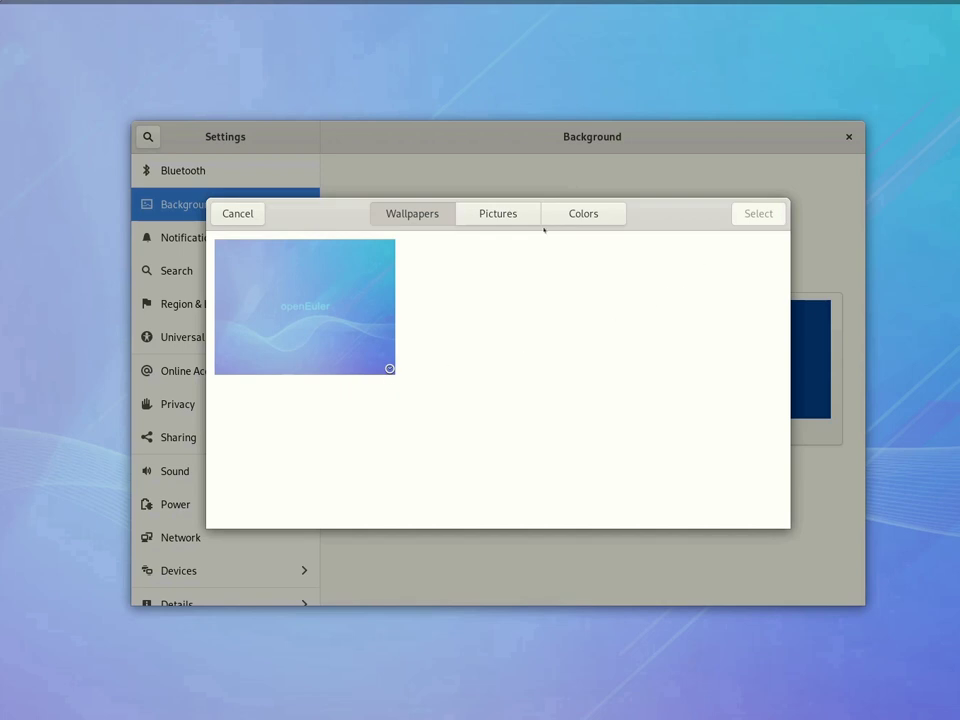
Set the GNOME lock screen background to the openEuler wallpaper.
{"action": "left_click", "coordinate": [498, 213]}
{"action": "left_click", "coordinate": [412, 213]}
{"action": "left_click", "coordinate": [257, 213]}
{"action": "left_click", "coordinate": [770, 340]}
{"action": "left_click", "coordinate": [338, 340]}
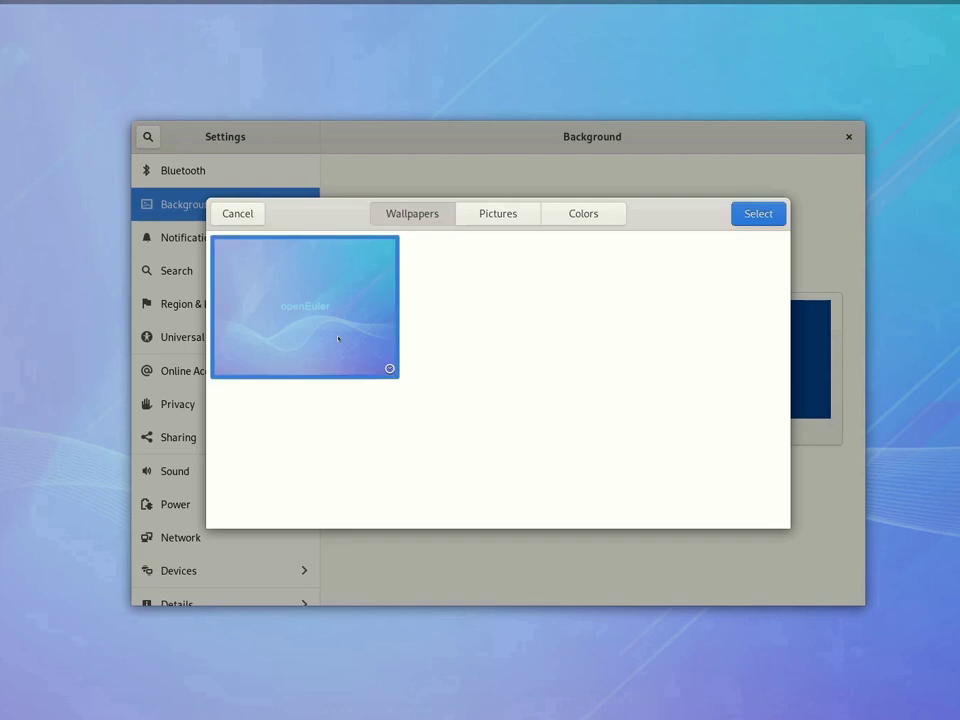
{"action": "left_click", "coordinate": [741, 220]}
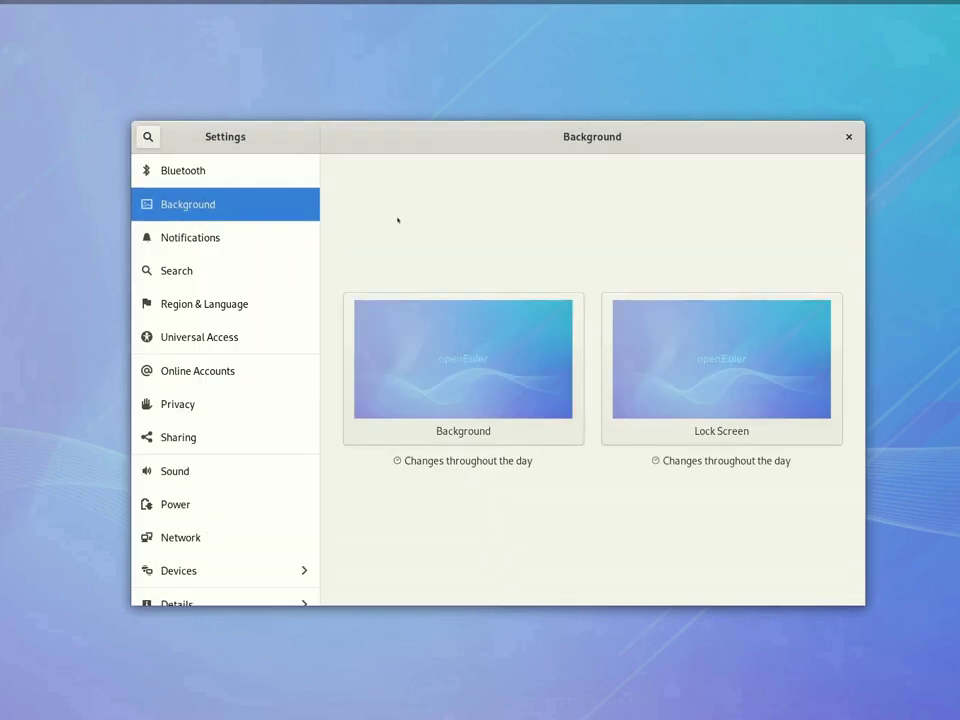
Show the About details, confirming openEuler 20.09 with GNOME 3.30.1.
{"action": "scroll", "coordinate": [212, 336], "scroll_direction": "down", "scroll_amount": 1}
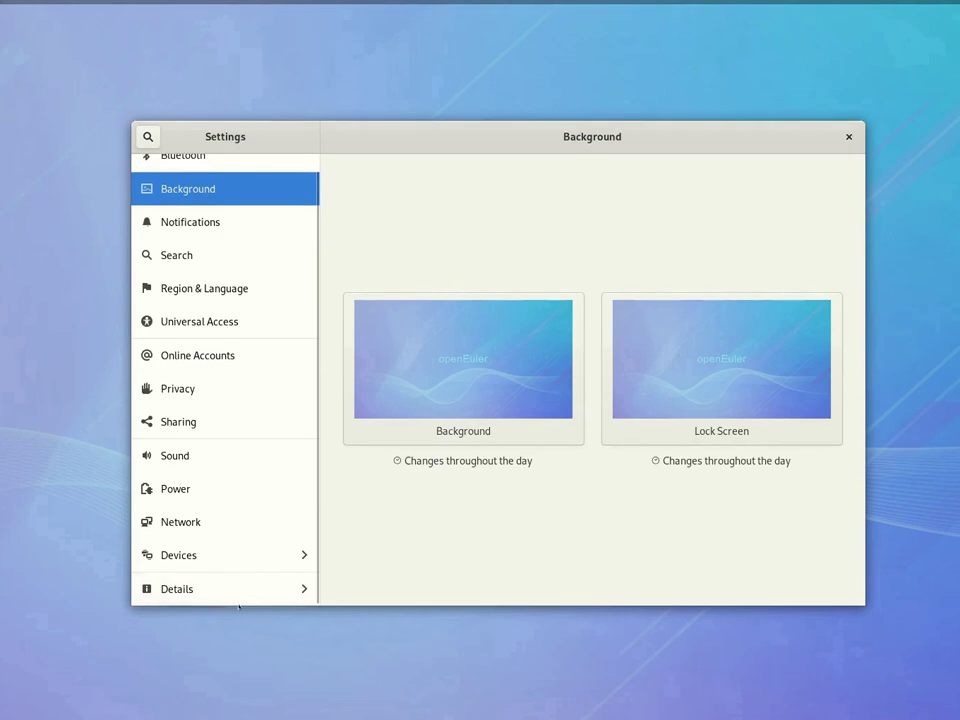
{"action": "left_click", "coordinate": [223, 586]}
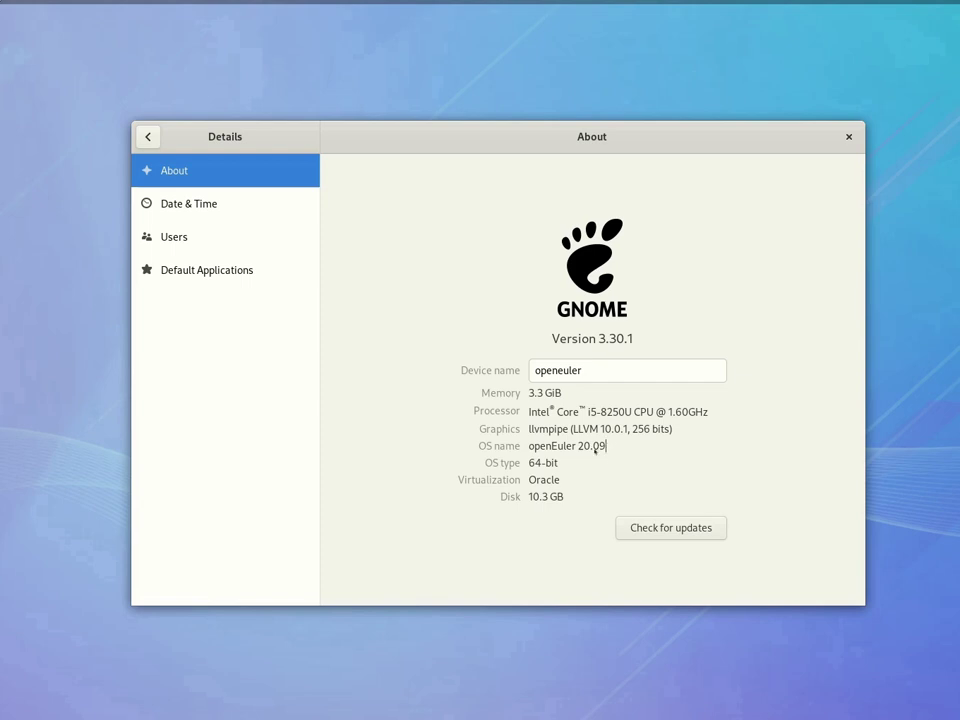
{"action": "left_click_drag", "start_coordinate": [607, 446], "coordinate": [528, 446]}
{"action": "left_click", "coordinate": [639, 449]}
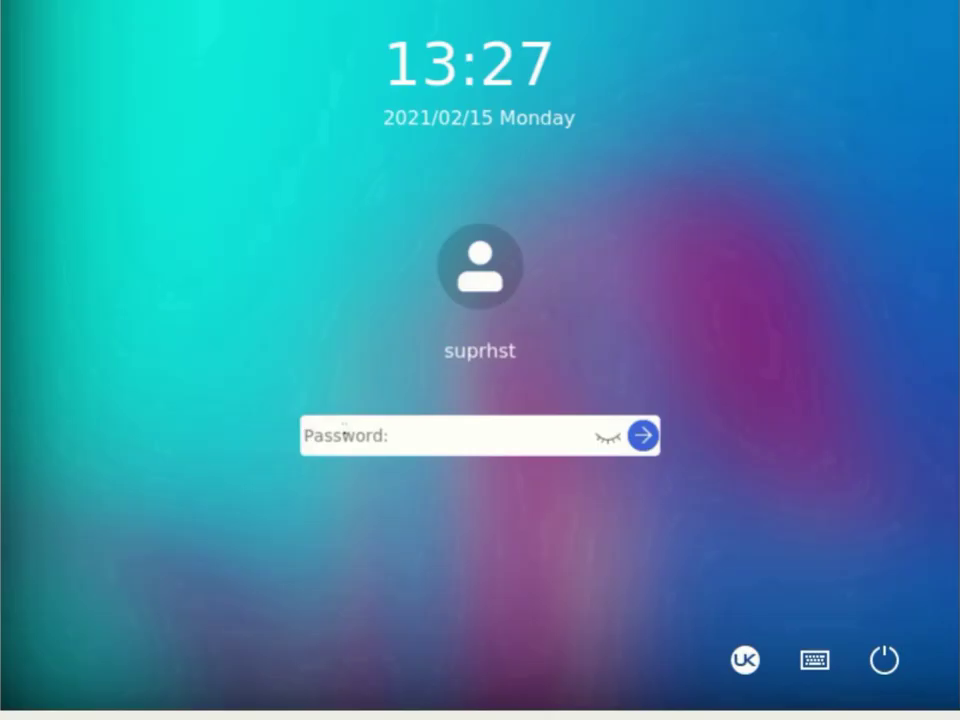
Unlock the UKUI session with the user's password and launch UKUI Control Center from the application list.
{"action": "type", "text": "••••••••"}
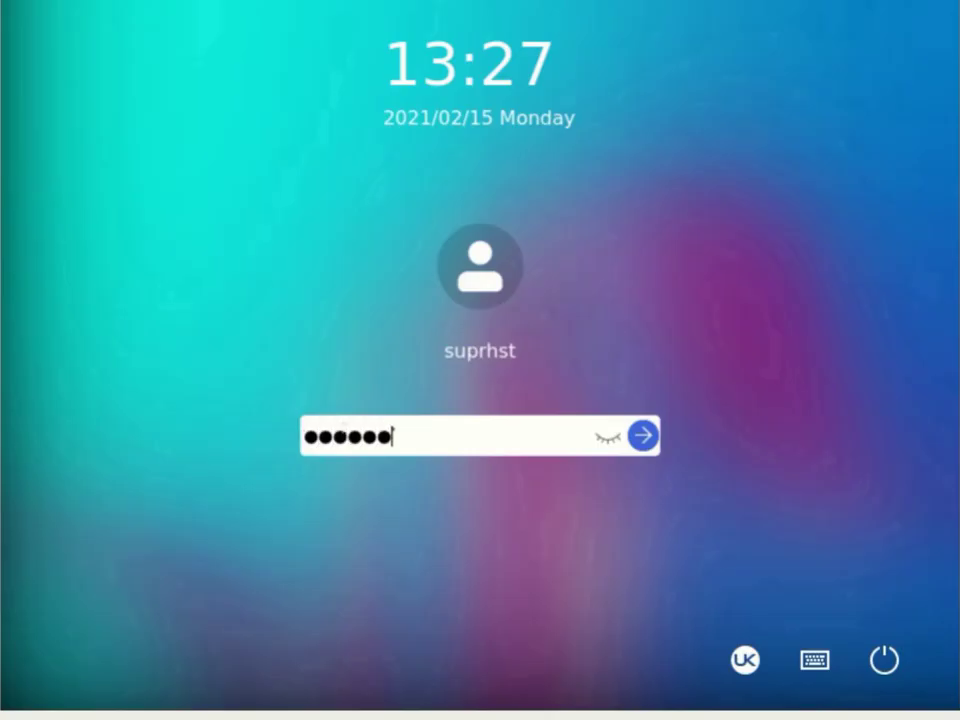
{"action": "type", "text": "••••"}
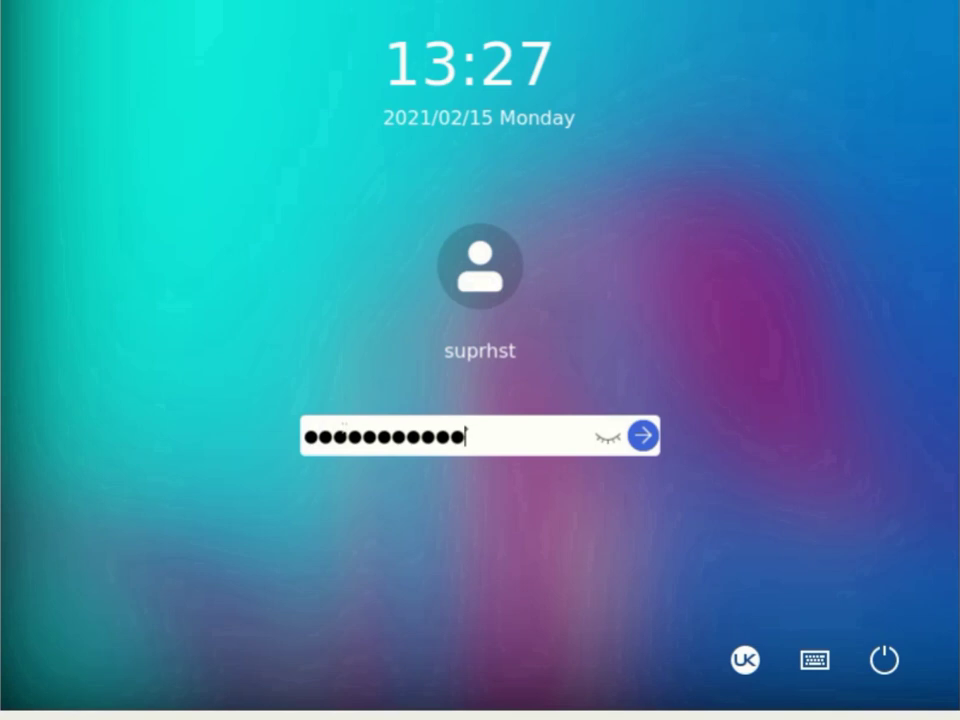
{"action": "key", "text": "Return"}
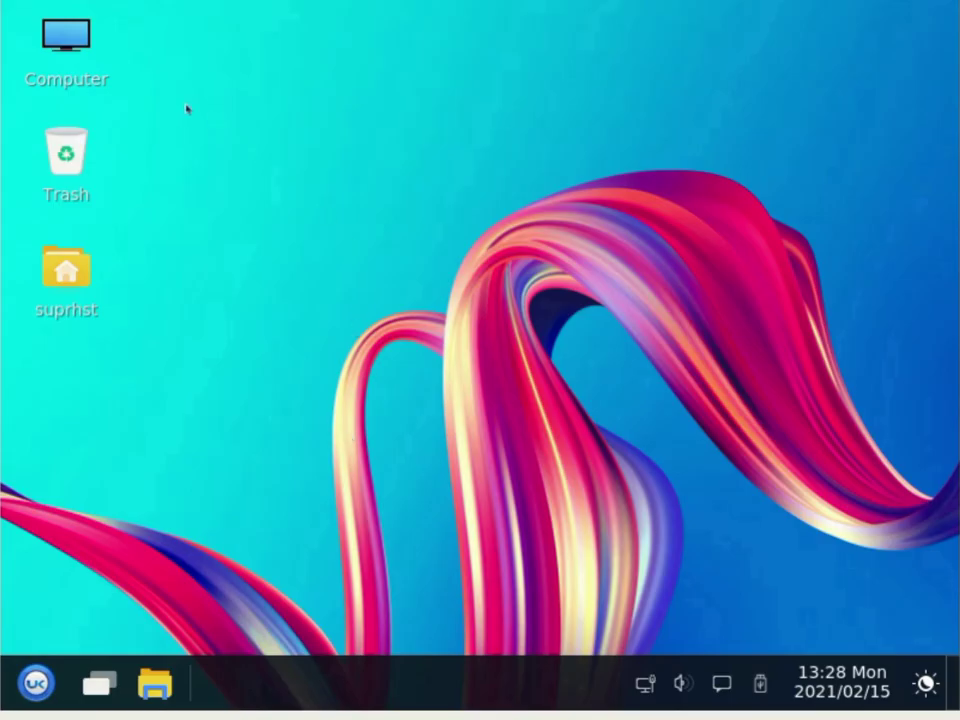
{"action": "key", "text": "super"}
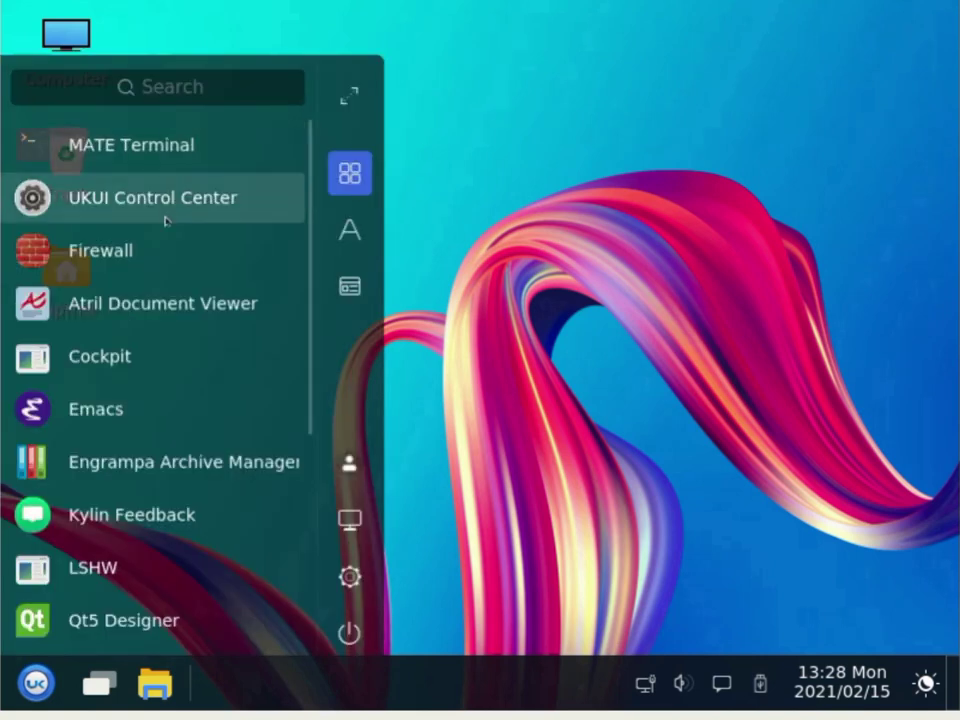
{"action": "left_click", "coordinate": [533, 436]}
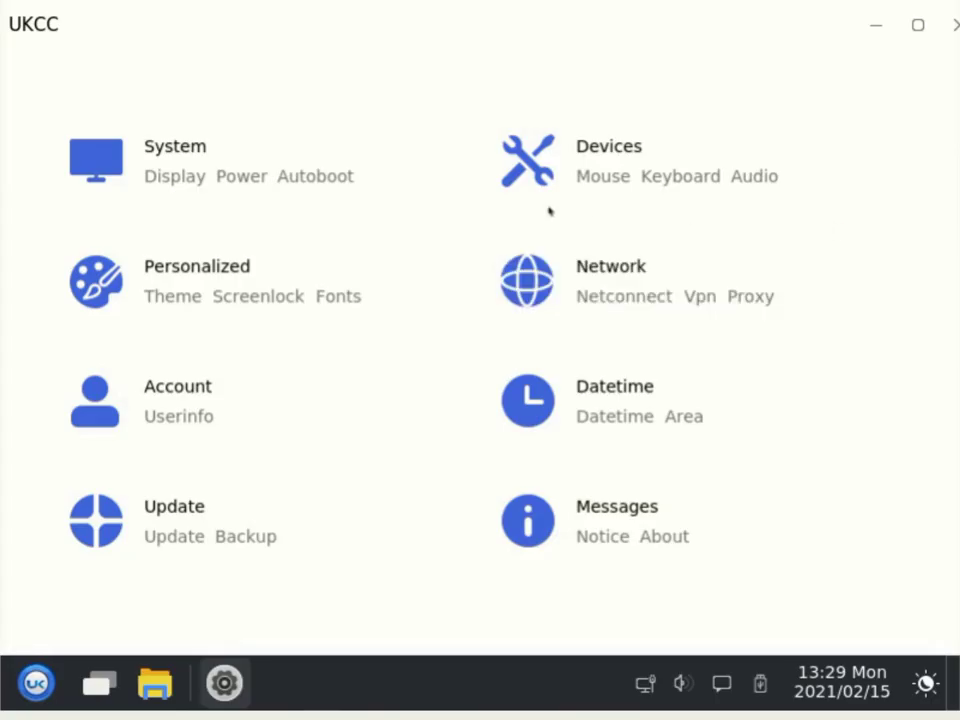
View the About summary showing openEuler 20.09 and UKUI, move the window left, then close UKUI Control Center.
{"action": "left_click", "coordinate": [592, 528]}
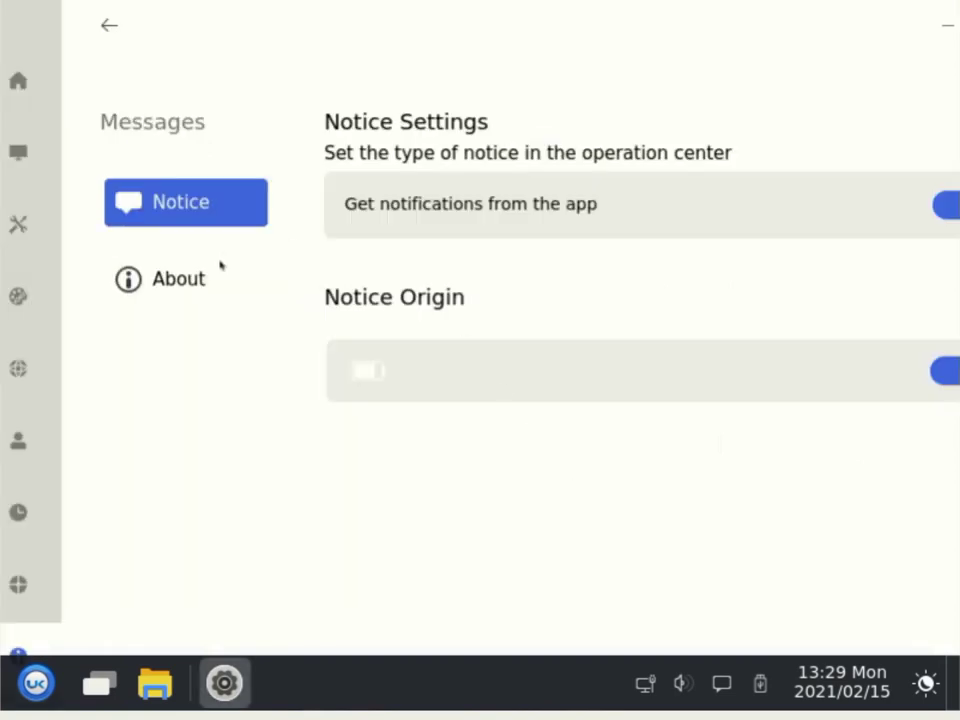
{"action": "left_click", "coordinate": [199, 284]}
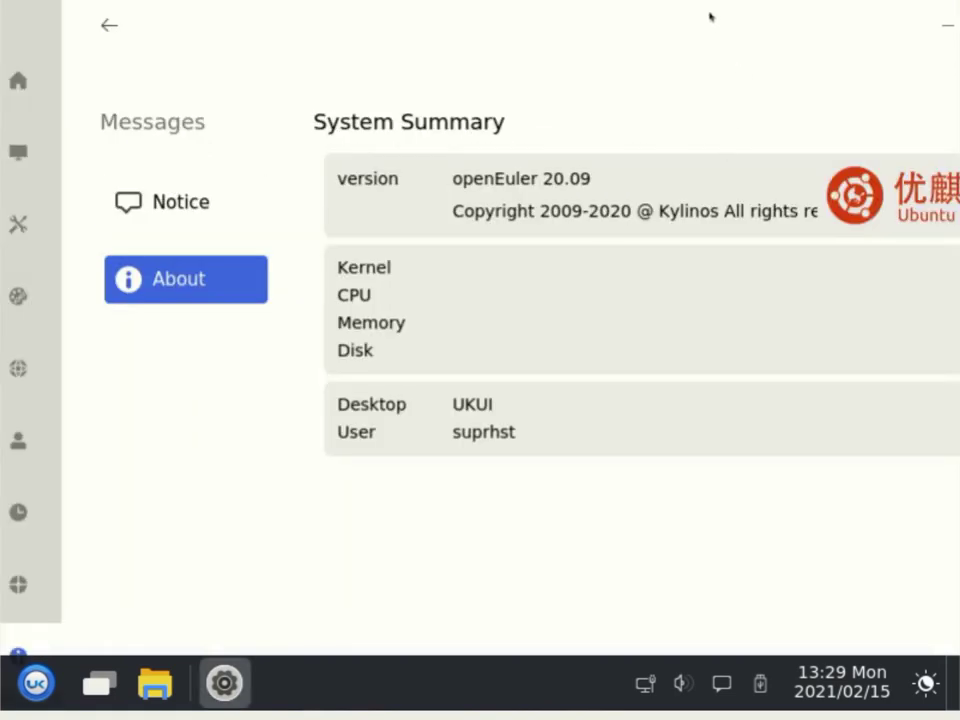
{"action": "left_click_drag", "start_coordinate": [668, 8], "coordinate": [574, 26]}
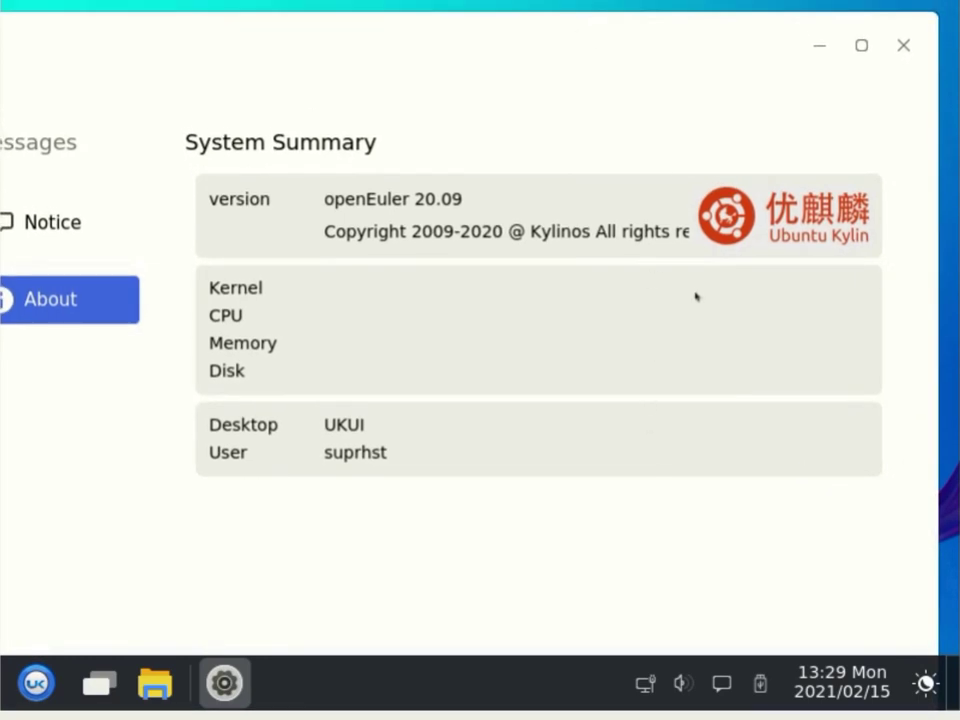
{"action": "left_click", "coordinate": [903, 45]}
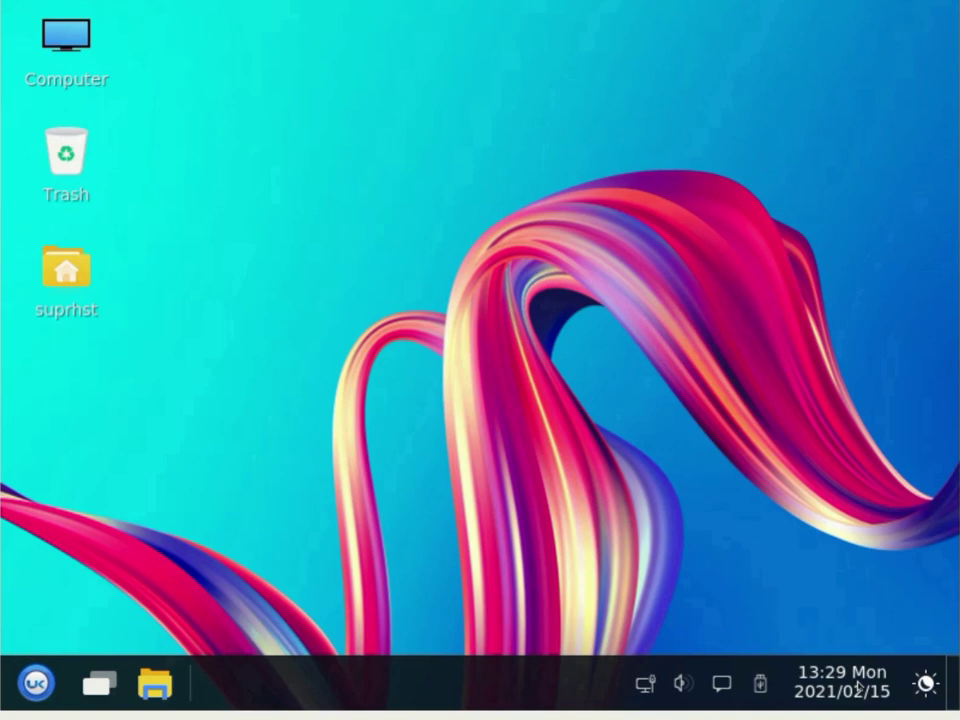
Check the wired network panel, drag the speaker volume up toward 100, and open the notification center.
{"action": "left_click", "coordinate": [645, 685]}
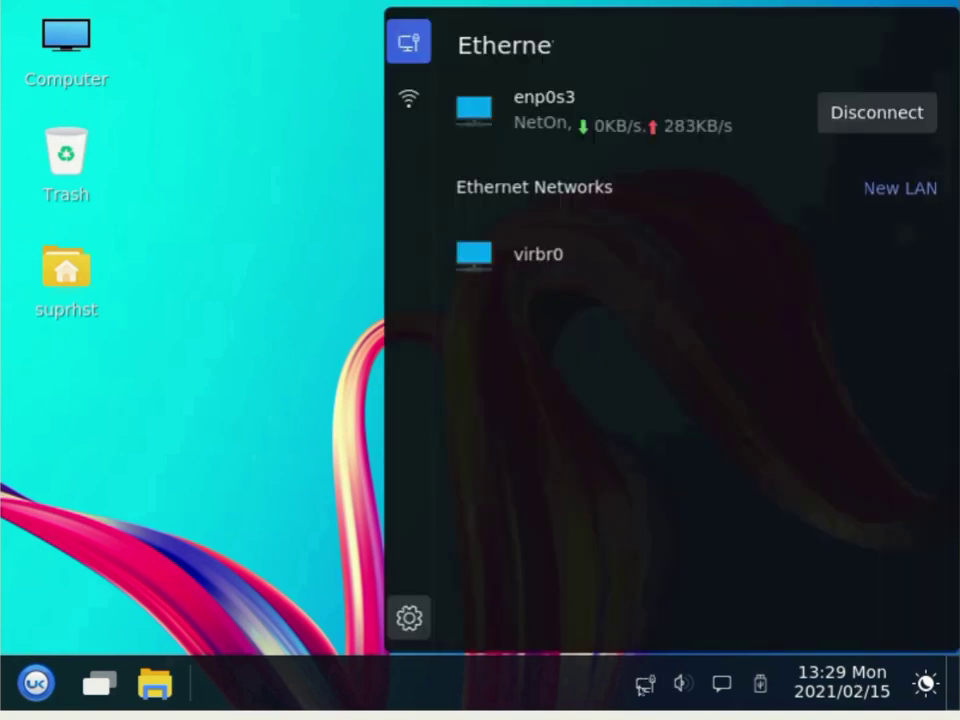
{"action": "left_click", "coordinate": [680, 684]}
{"action": "left_click", "coordinate": [680, 684]}
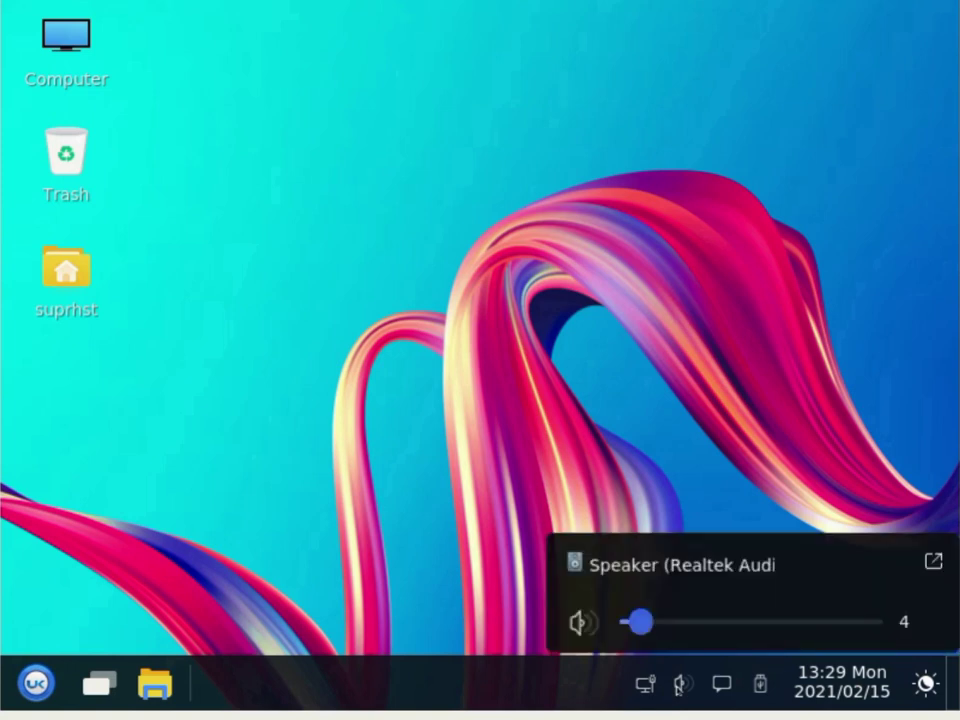
{"action": "left_click_drag", "start_coordinate": [640, 621], "coordinate": [905, 618]}
{"action": "left_click", "coordinate": [628, 440]}
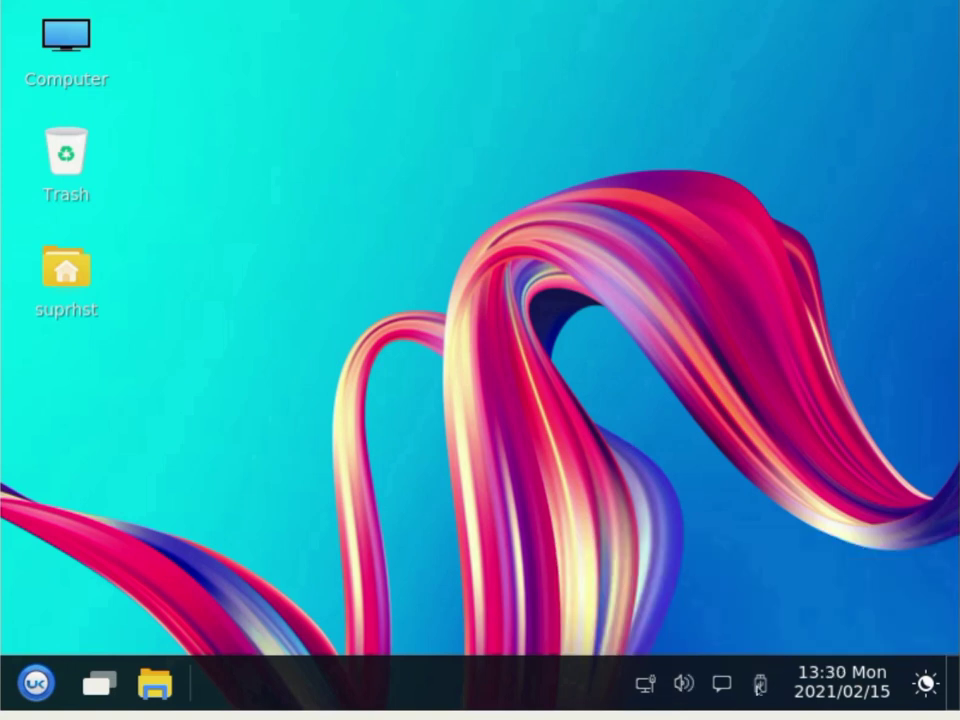
{"action": "left_click", "coordinate": [727, 686]}
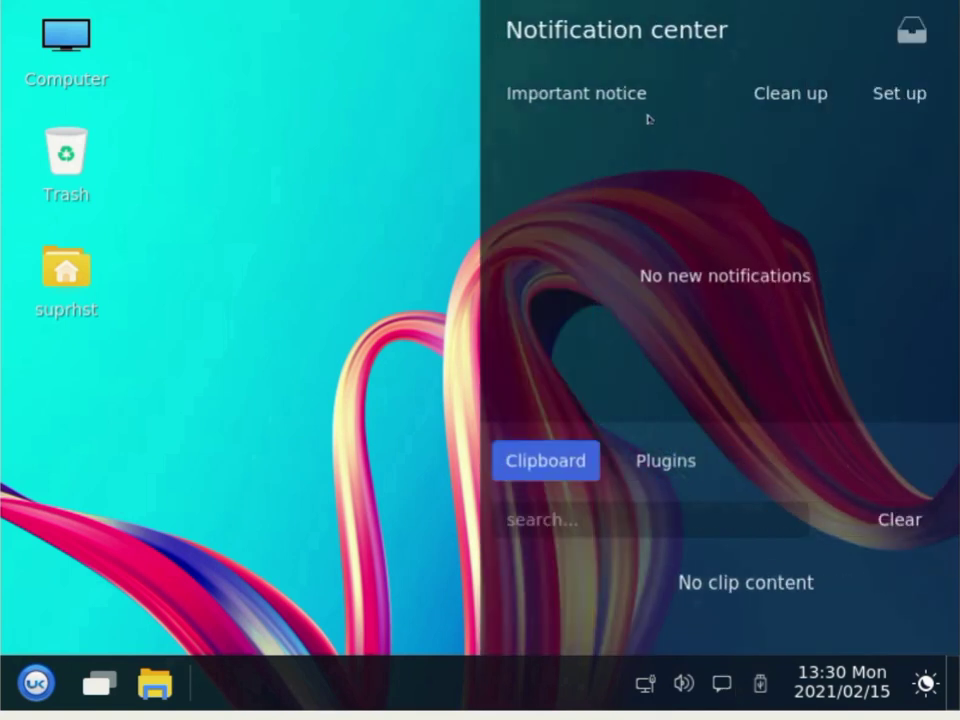